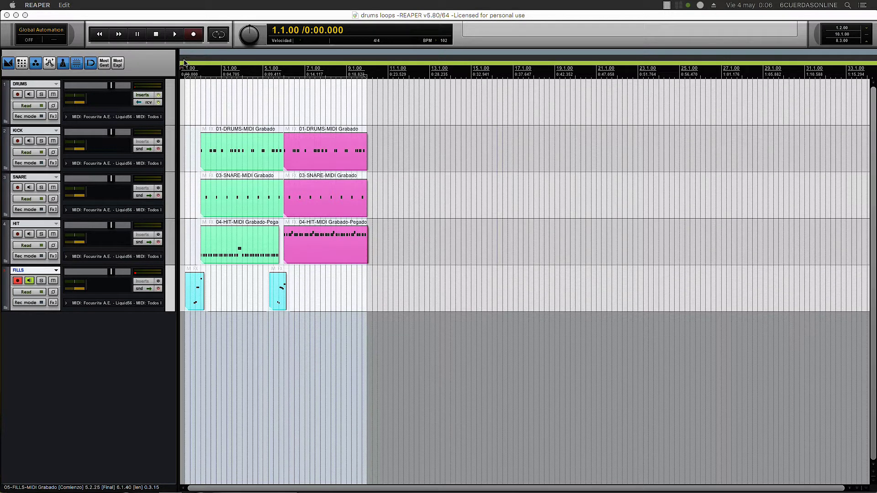
- Play the drum loop project from the start to hear the MIDI parts
key(space)
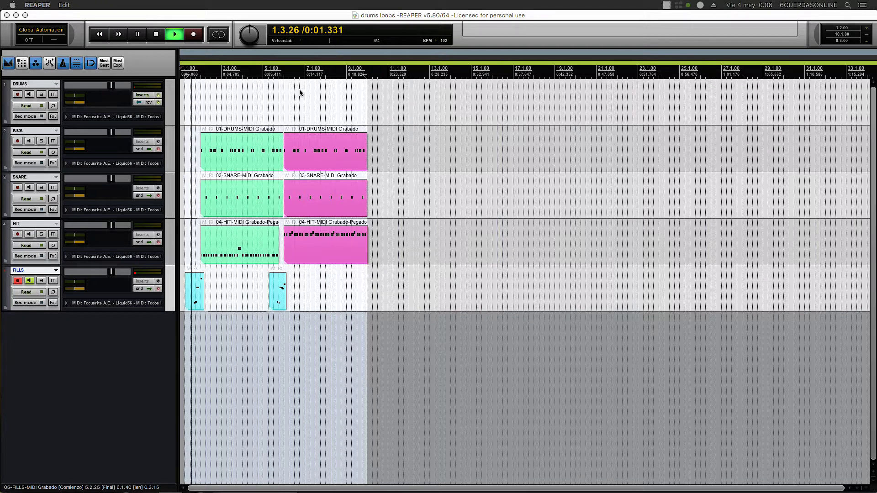
click(596, 26)
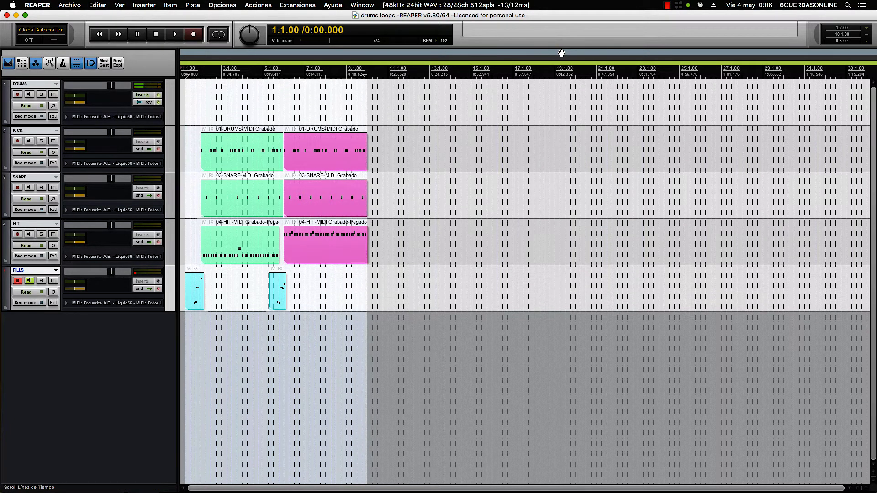
key(space)
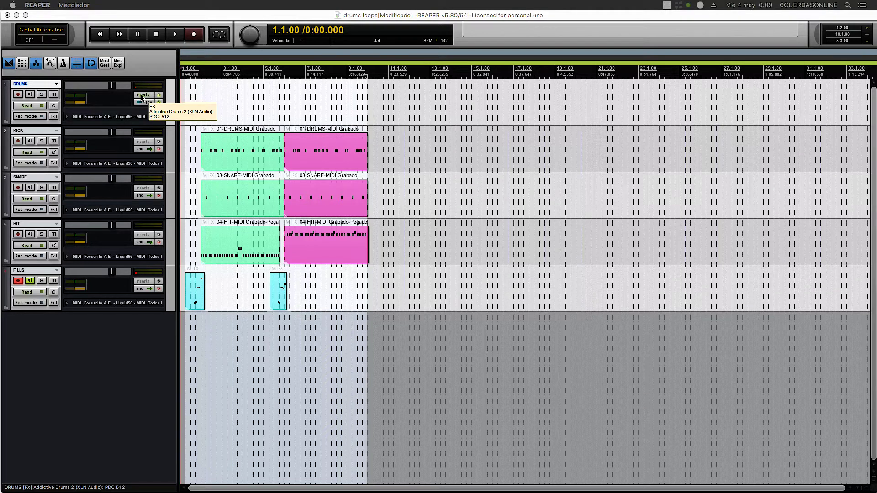
- Build multichannel output routing for Addictive Drums 2 on the DRUMS track, accepting the new output tracks, and close the effects window
click(141, 96)
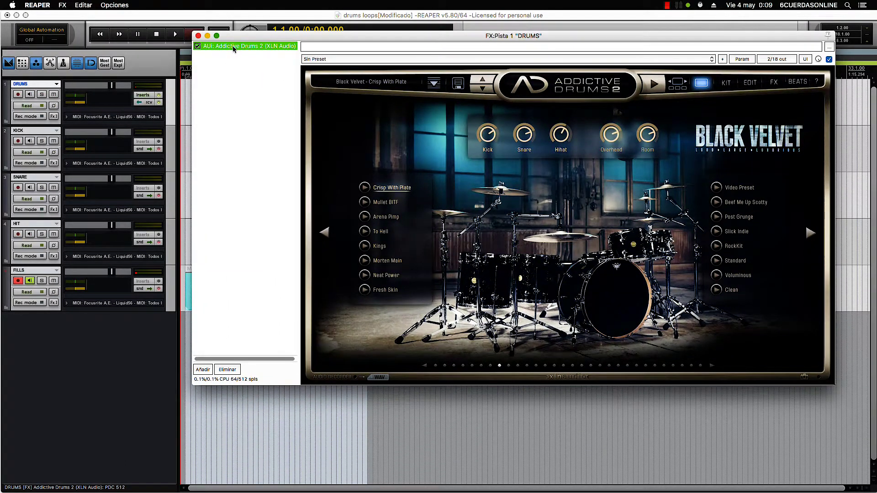
right_click(232, 47)
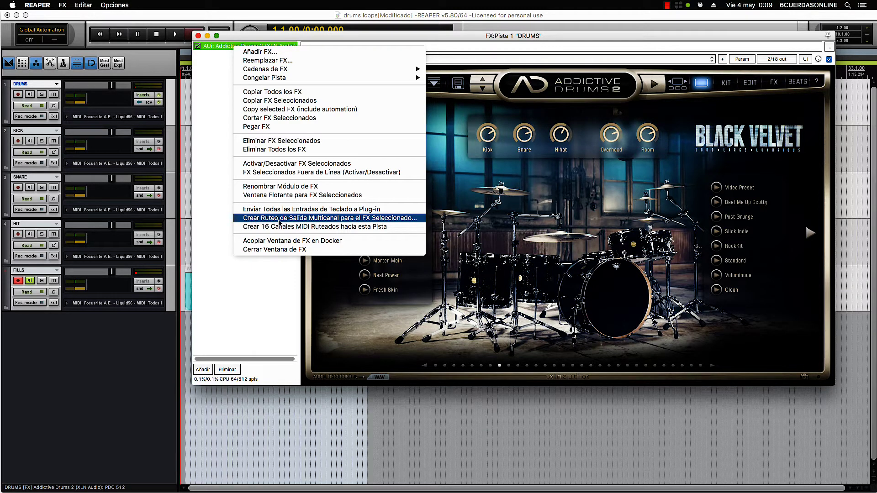
click(265, 218)
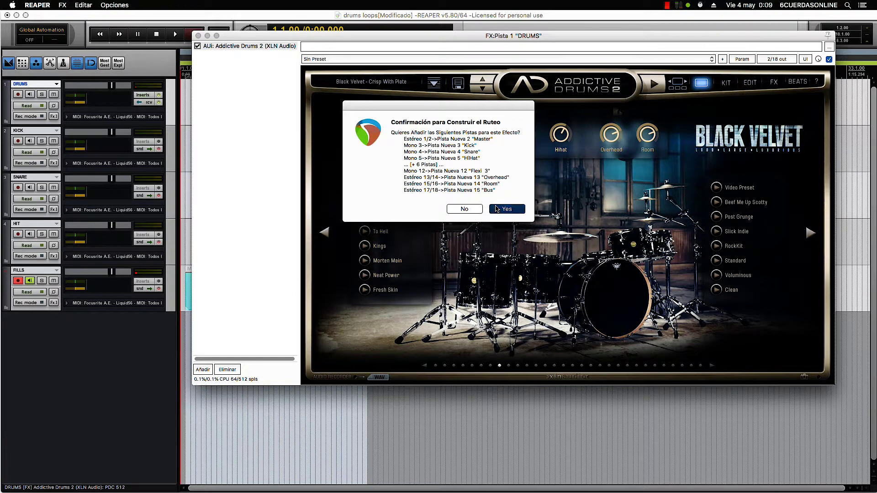
click(497, 209)
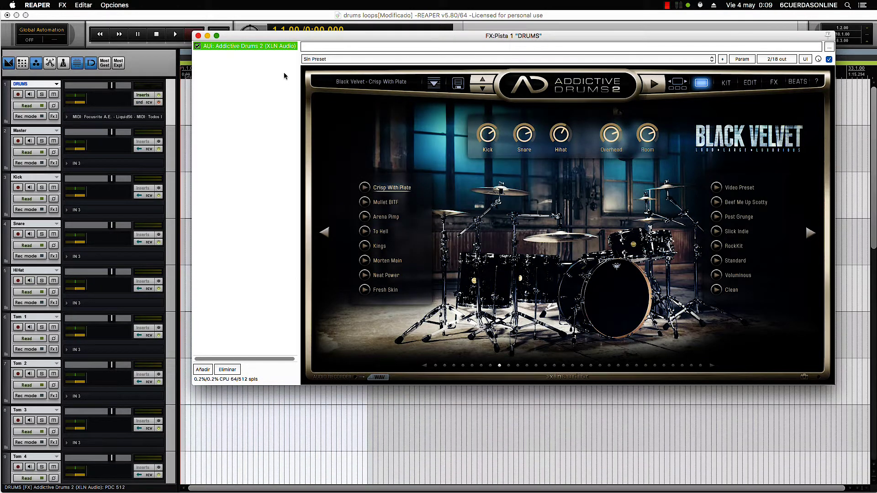
click(199, 36)
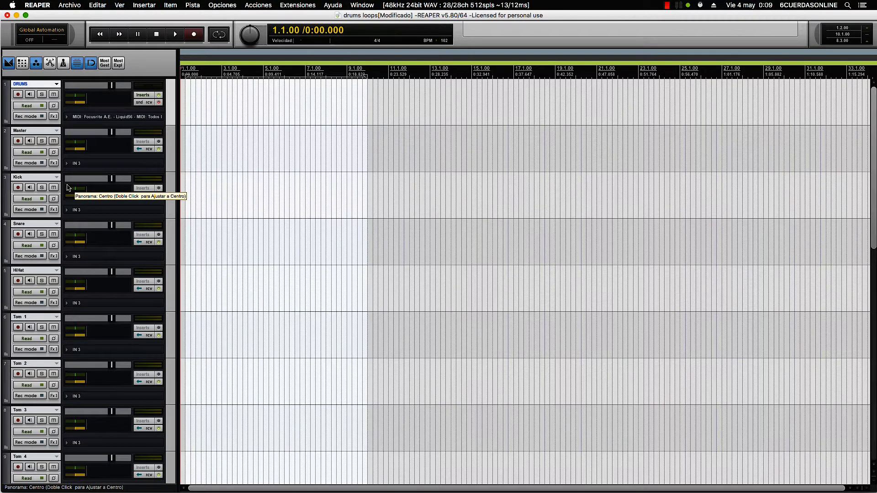
- Colour the KICK, SNARE, HIT and FILLS MIDI tracks blue in the Track Manager
key(super+alt+m)
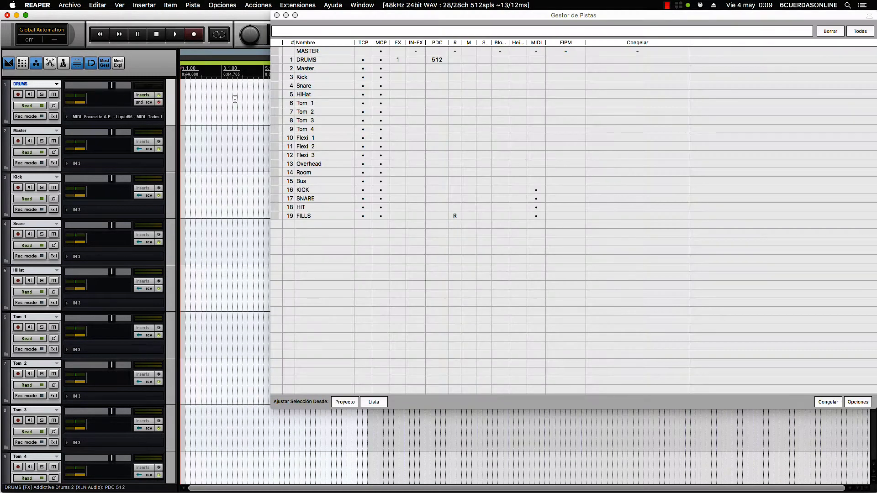
drag(322, 24, 245, 42)
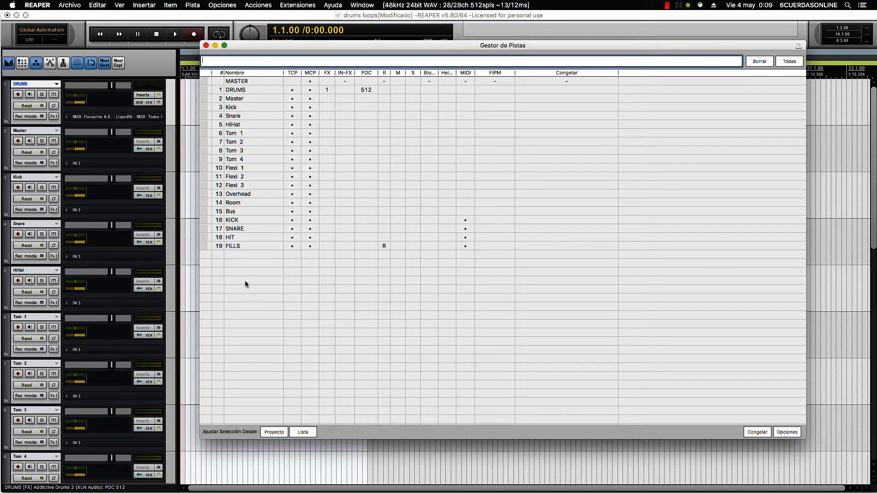
click(240, 220)
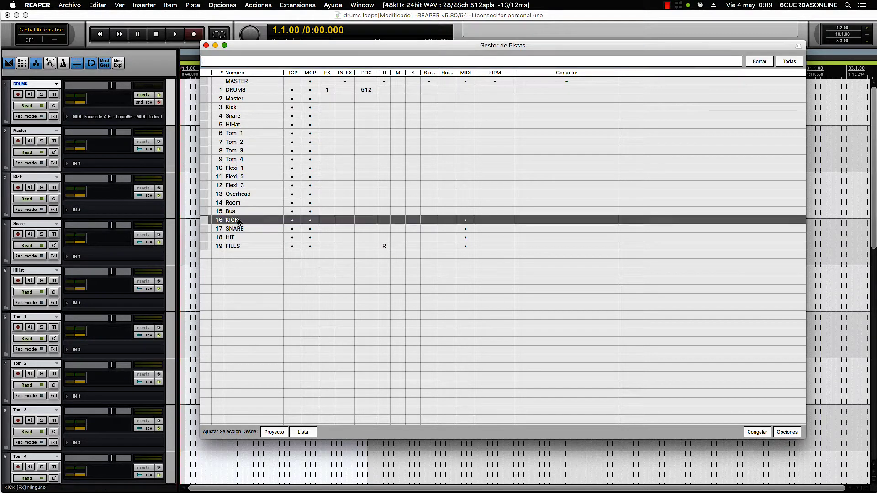
shift+click(240, 247)
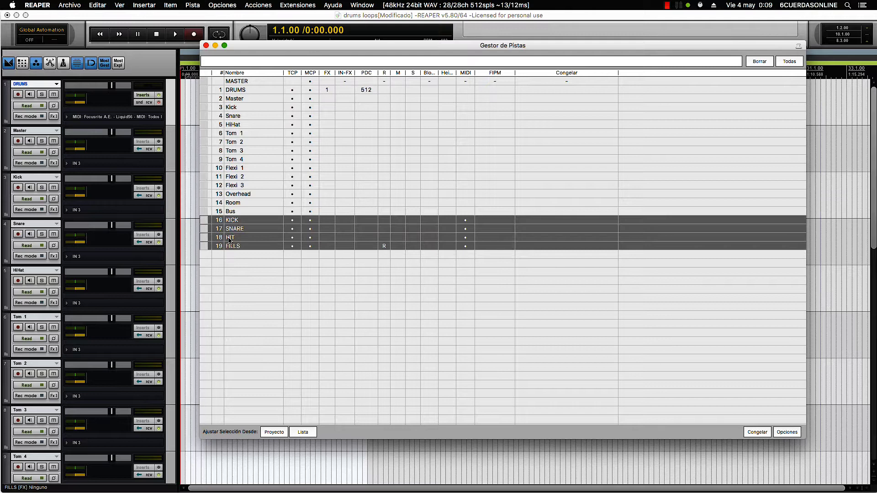
click(205, 221)
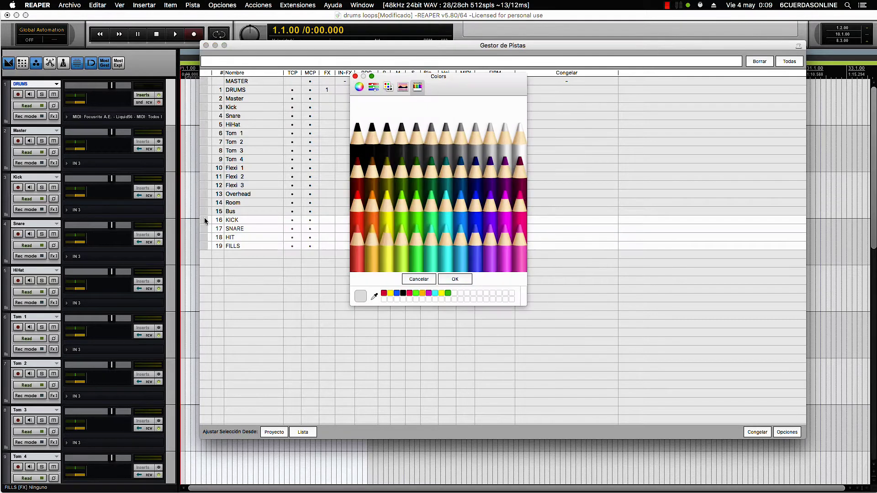
click(474, 209)
click(455, 279)
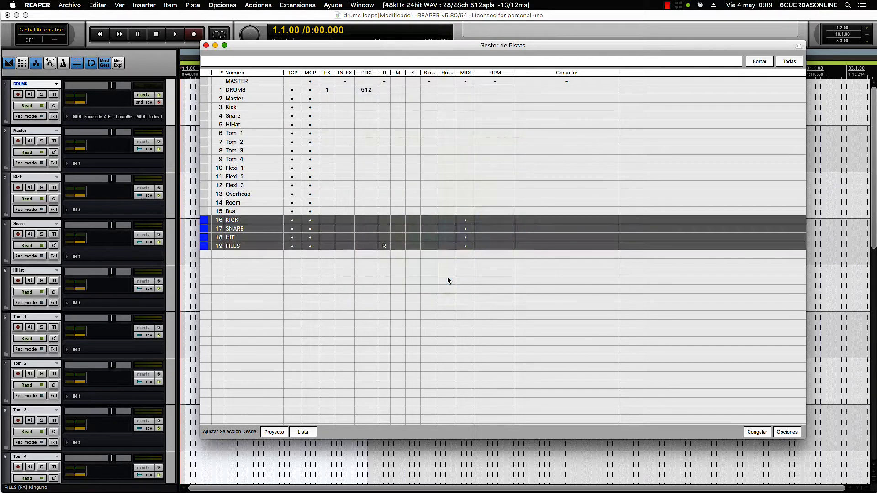
- Colour the plug-in output tracks from Master through Bus turquoise
click(241, 212)
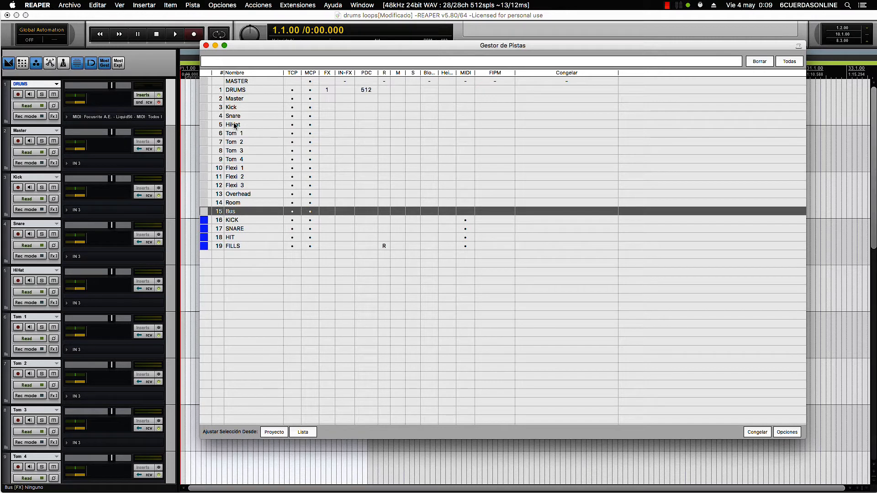
shift+click(231, 100)
click(204, 99)
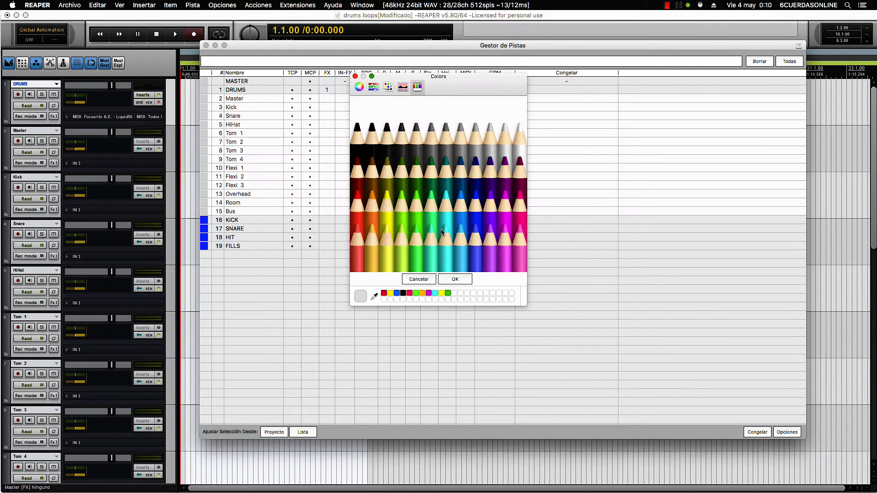
click(444, 208)
click(454, 279)
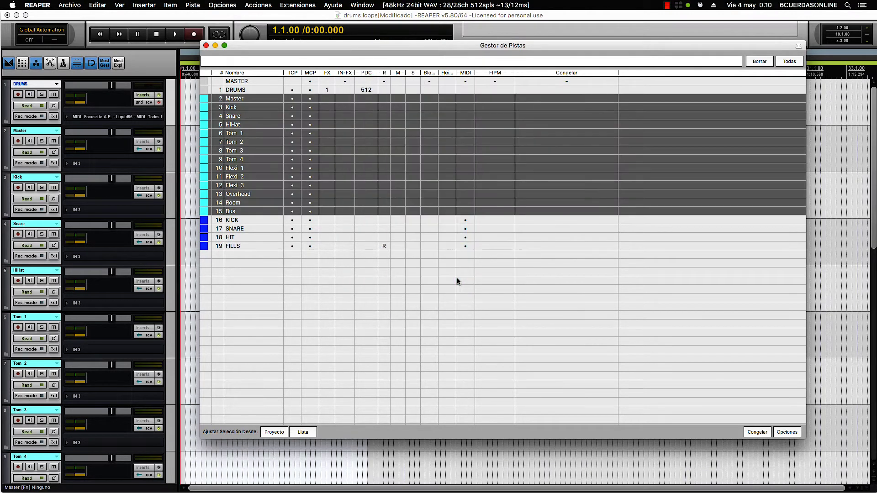
- Colour the DRUMS track Maraschino red and close the Track Manager
click(206, 91)
click(357, 212)
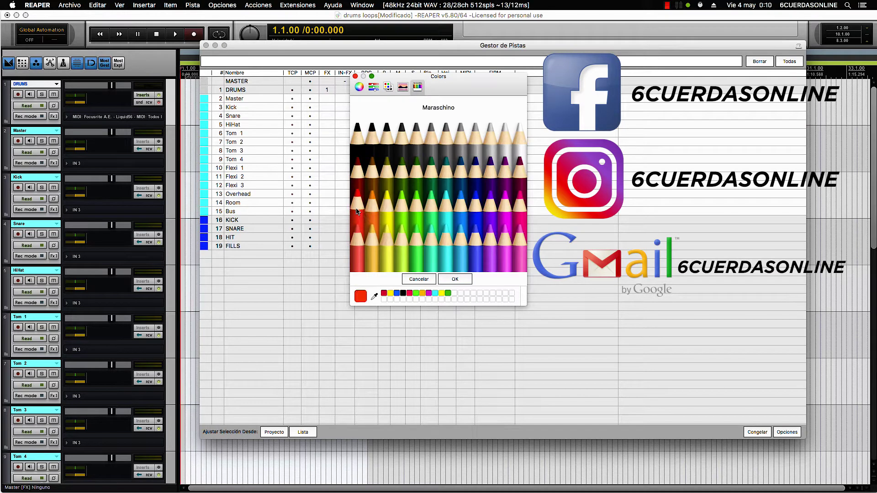
click(455, 279)
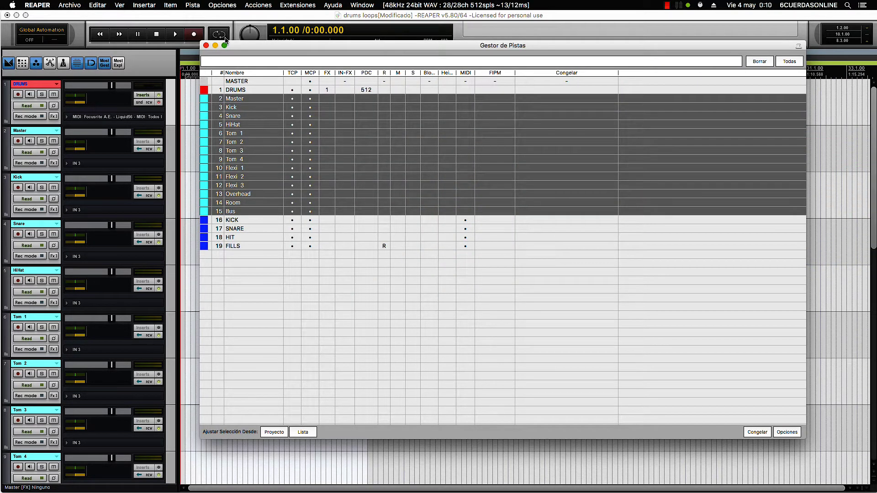
click(206, 45)
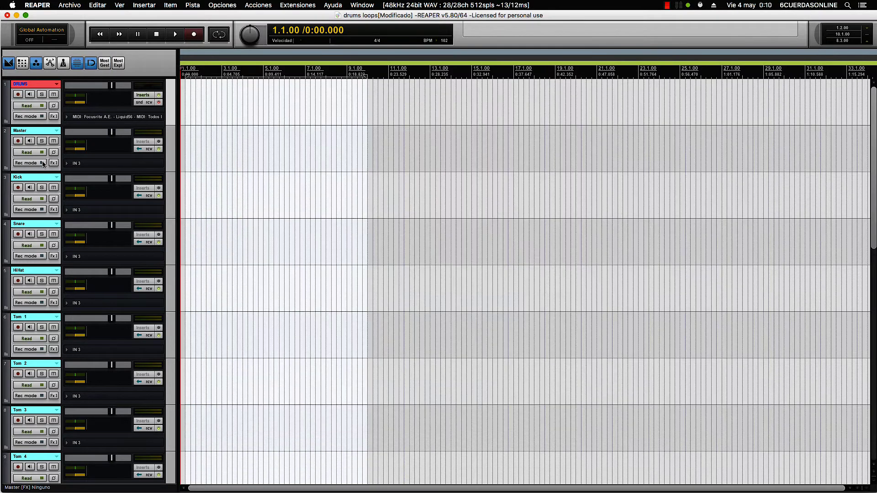
- Toggle record monitoring on the FILLS track at the end of the track list
scroll(32, 183, down, 10)
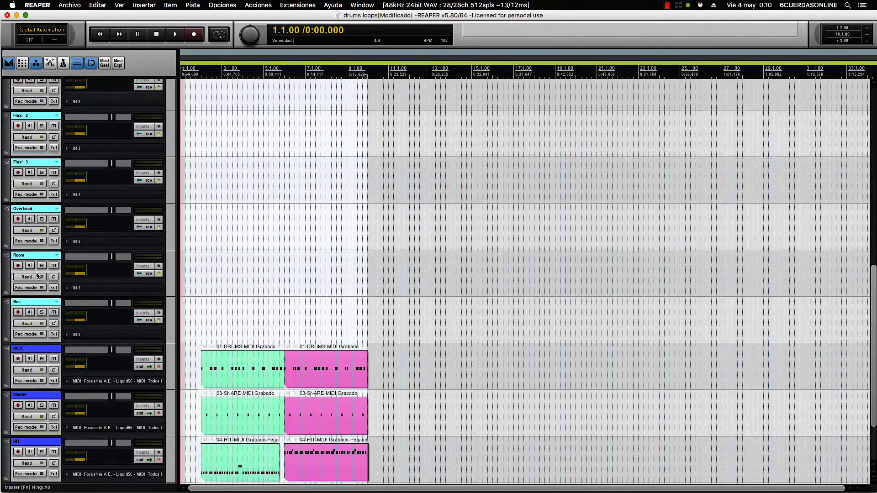
scroll(44, 289, down, 2)
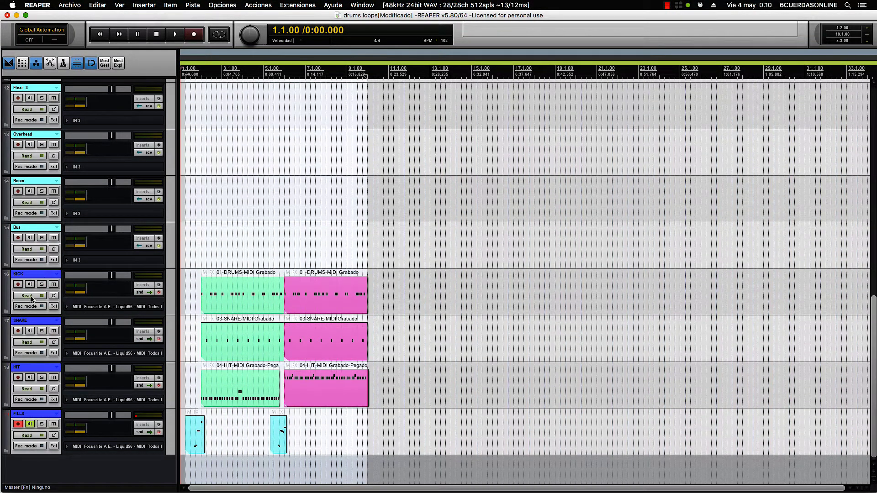
click(29, 425)
scroll(85, 317, up, 12)
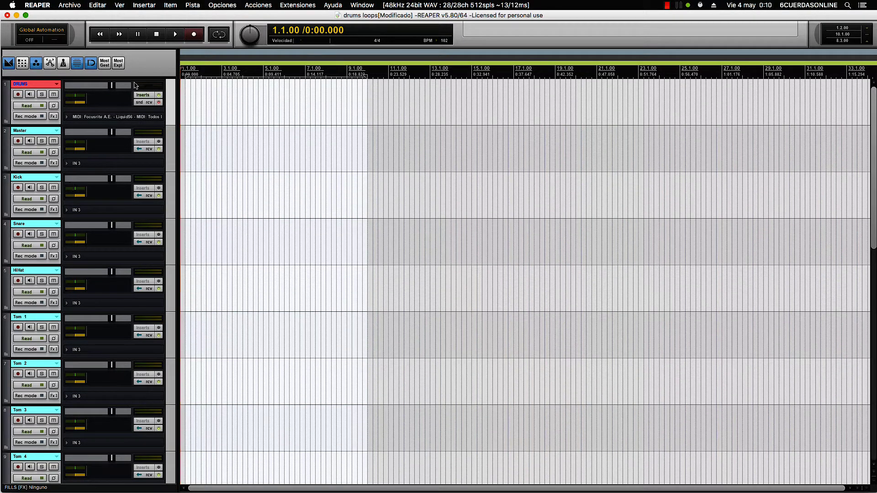
- Open the Kit page of Addictive Drums 2 on the DRUMS track and route the Kick and Snare channels to separate outputs
click(141, 95)
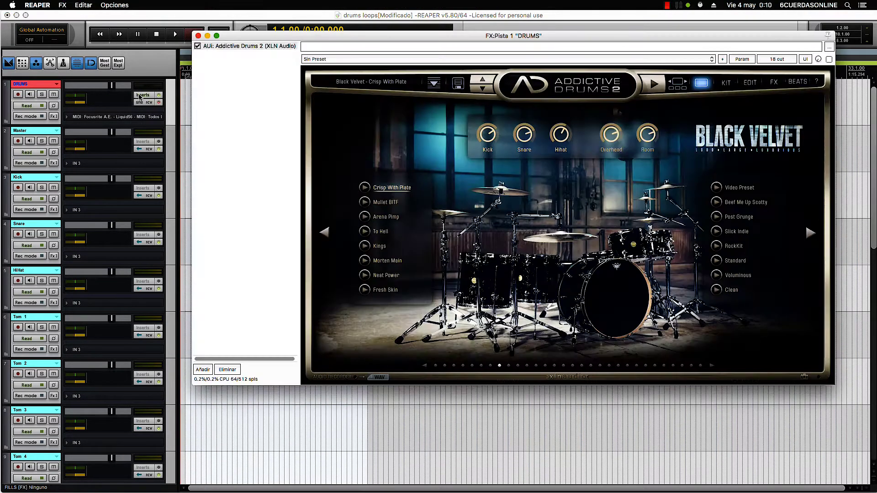
drag(333, 37, 236, 45)
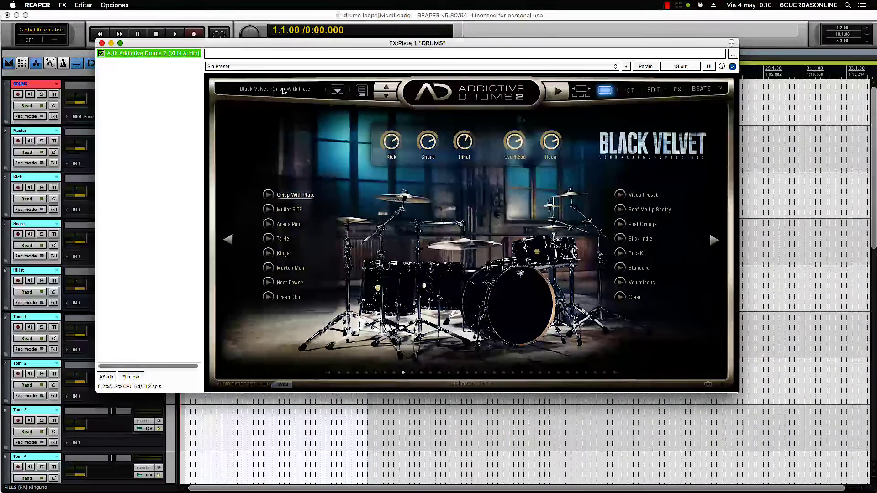
click(628, 90)
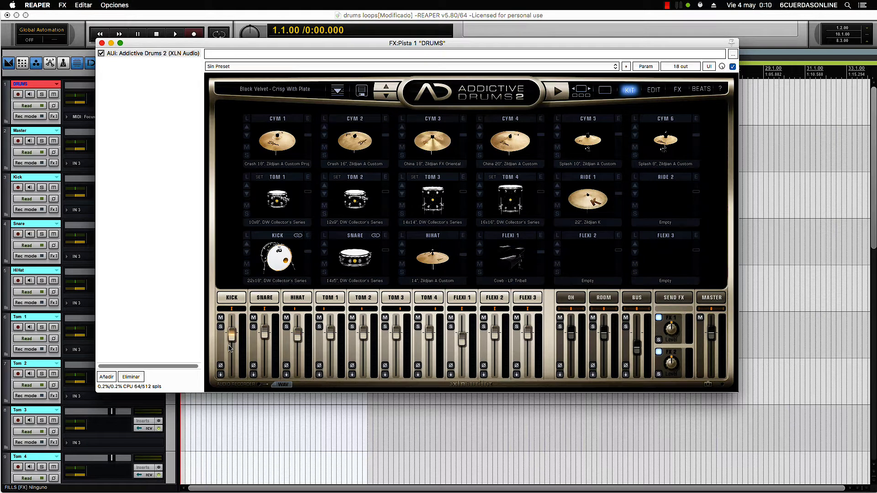
click(219, 375)
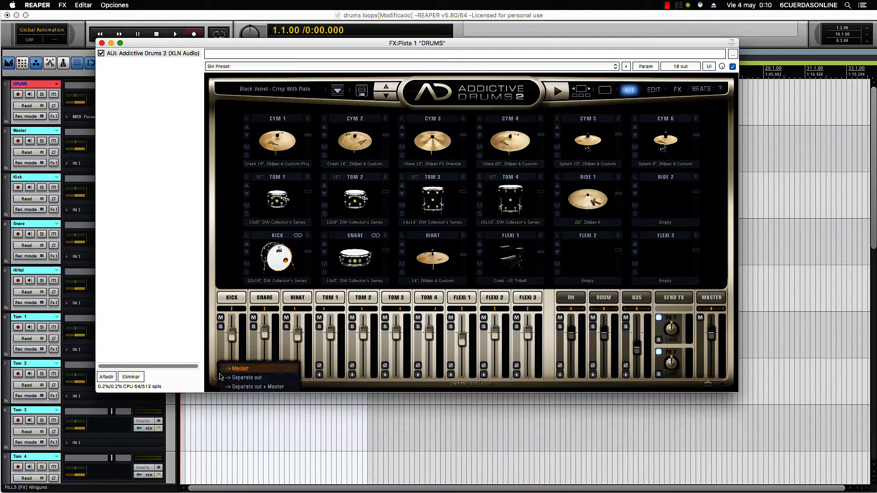
click(247, 378)
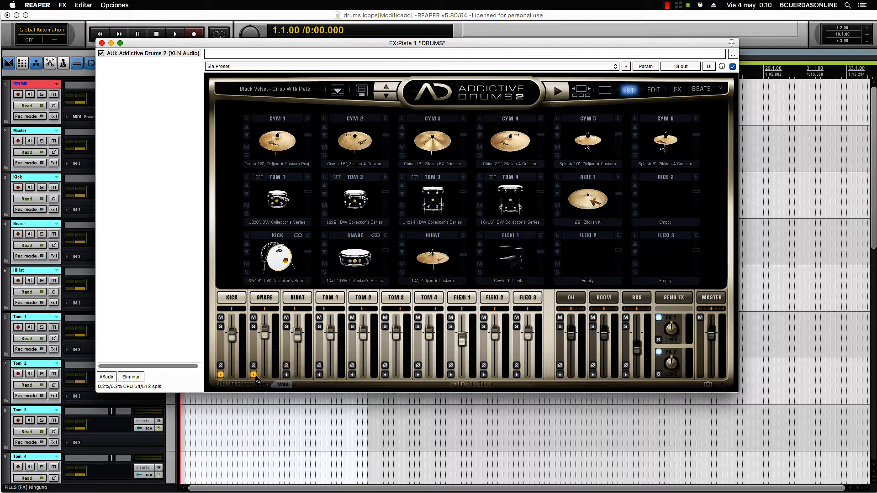
- Route the HiHat and Tom 1 through Tom 4 mixer channels to separate outputs
click(286, 375)
click(313, 378)
click(320, 375)
click(326, 381)
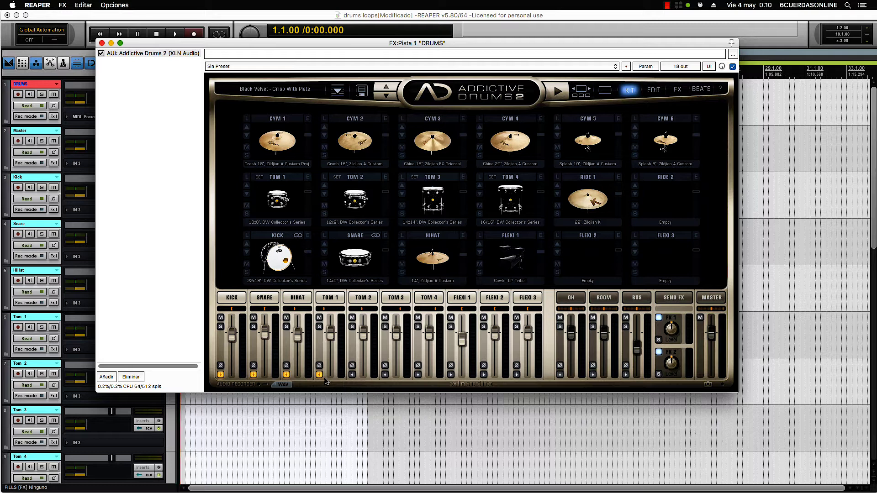
click(352, 375)
click(374, 378)
click(385, 375)
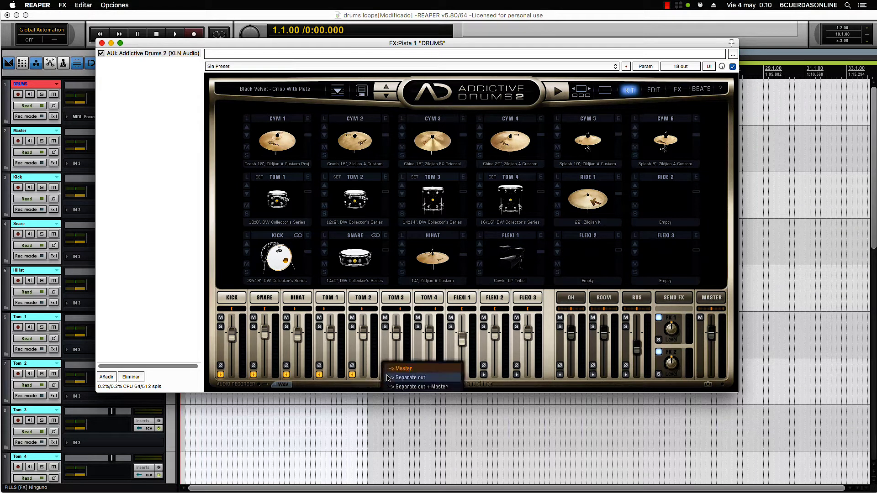
click(388, 378)
click(417, 374)
click(422, 378)
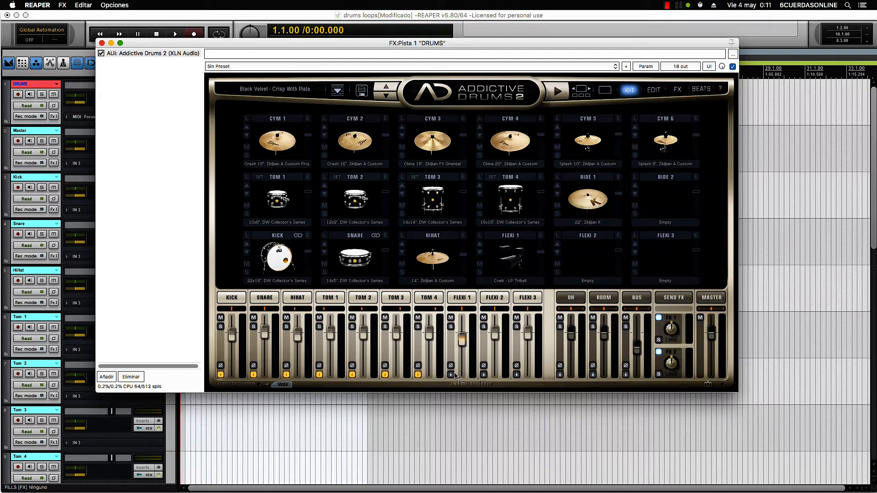
- Route the Flexi 1, Flexi 2 and Flexi 3 mixer channels to separate outputs
click(454, 374)
click(467, 378)
click(484, 374)
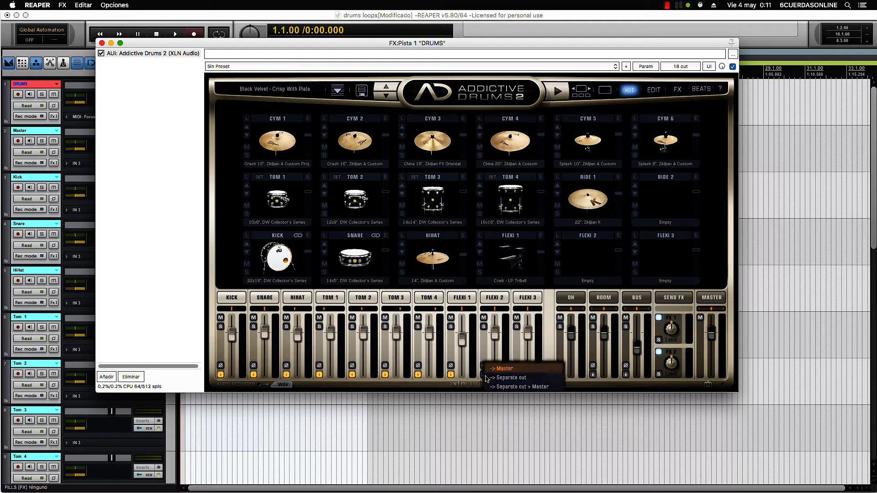
click(497, 385)
click(516, 376)
click(548, 385)
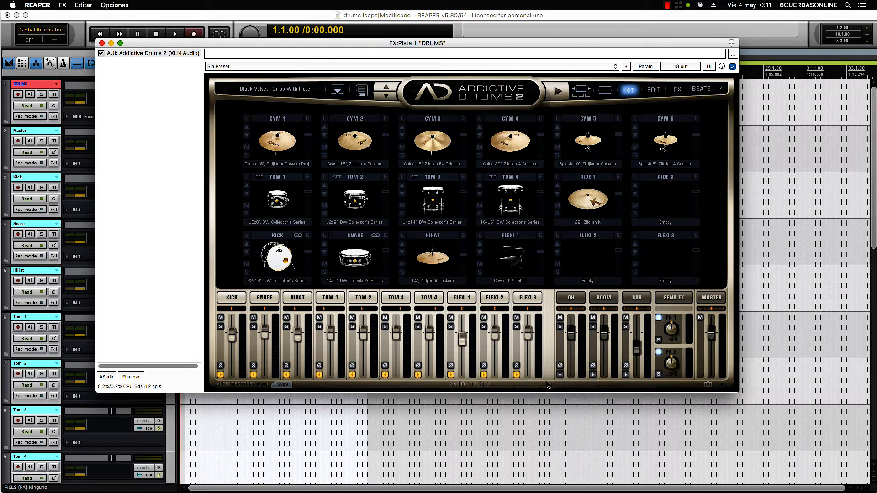
- Route the OH, Room and Bus mixer channels to separate outputs
click(560, 374)
click(571, 384)
click(593, 375)
click(599, 382)
click(624, 377)
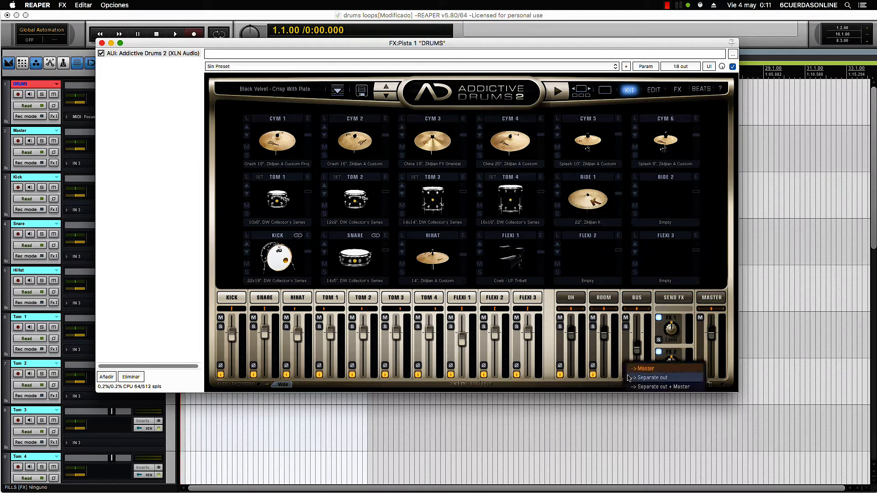
click(631, 383)
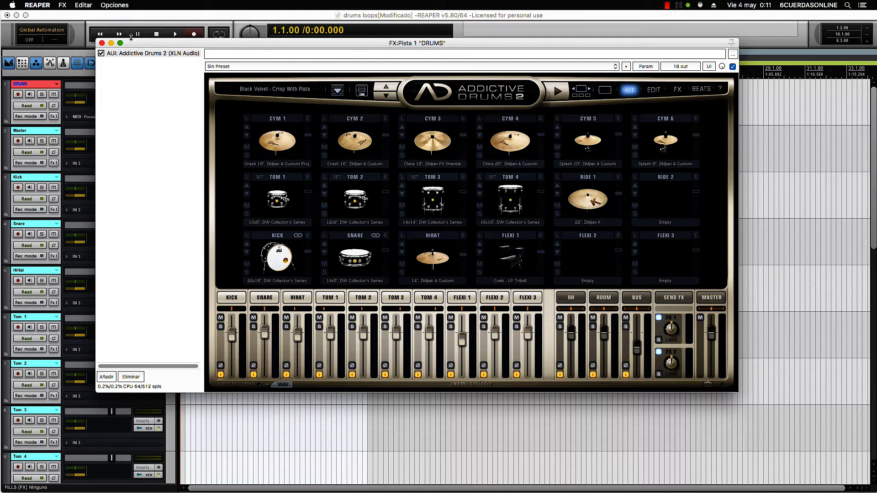
- Close the Addictive Drums 2 window and set the record mode of the 14 selected channel tracks to multichannel output (Salida Multicanal)
click(102, 43)
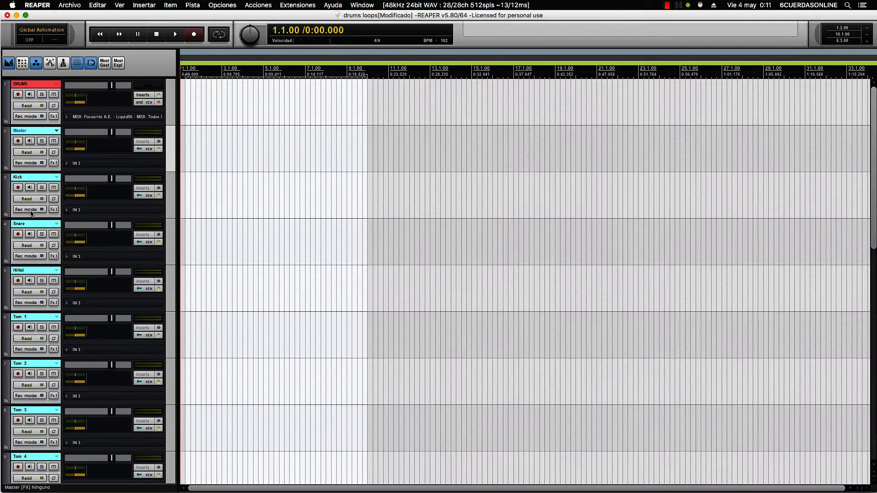
scroll(43, 274, down, 2)
scroll(43, 289, down, 5)
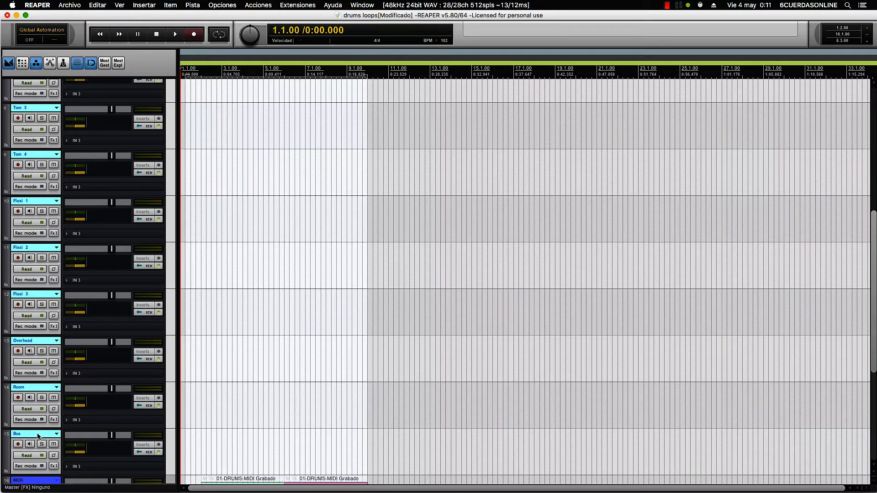
click(26, 373)
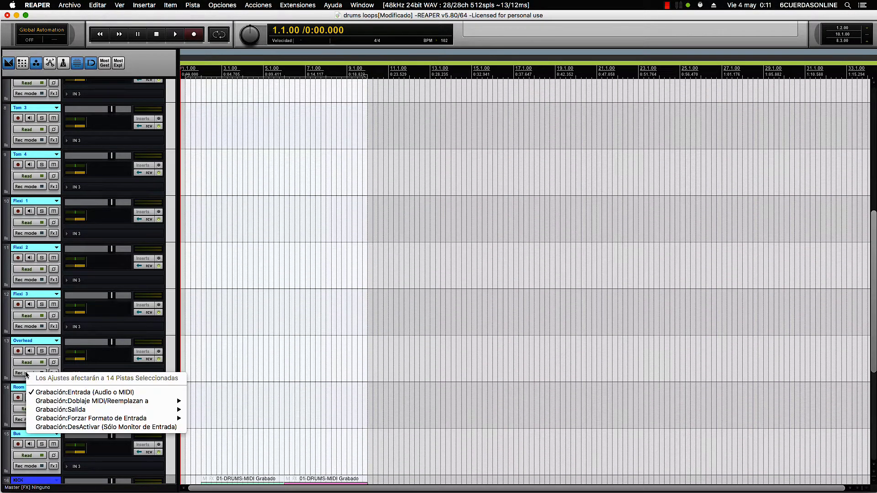
mouse_move(58, 413)
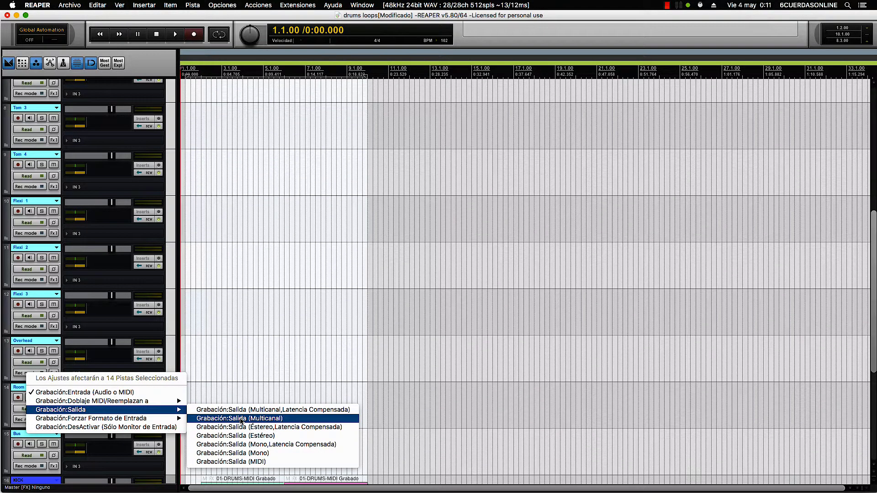
click(242, 419)
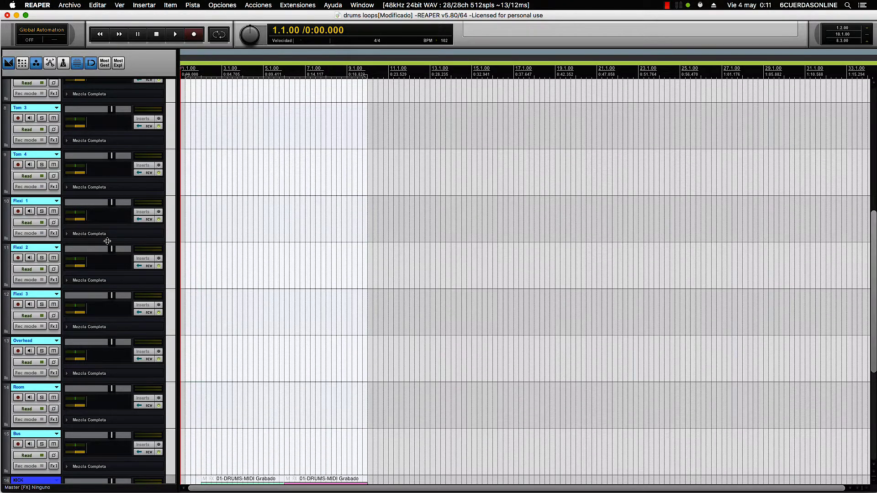
- Play the drum loops and view the maximized mixer to check the level on each channel
scroll(108, 241, up, 10)
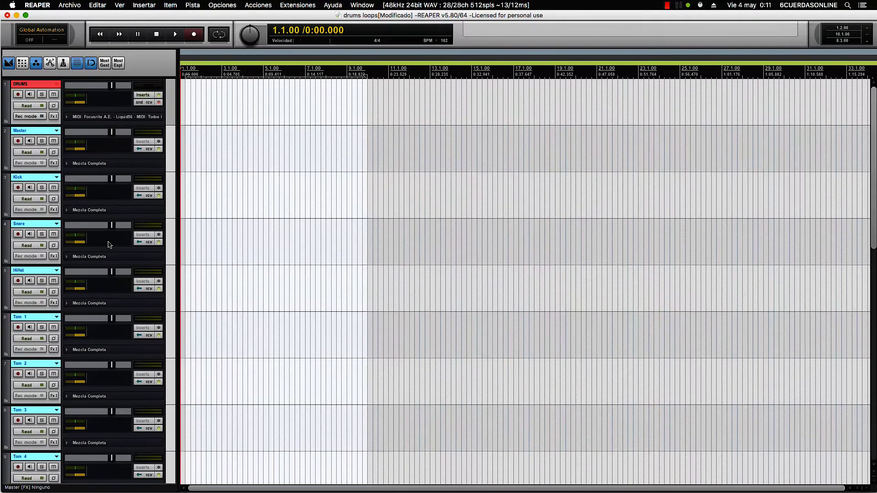
key(space)
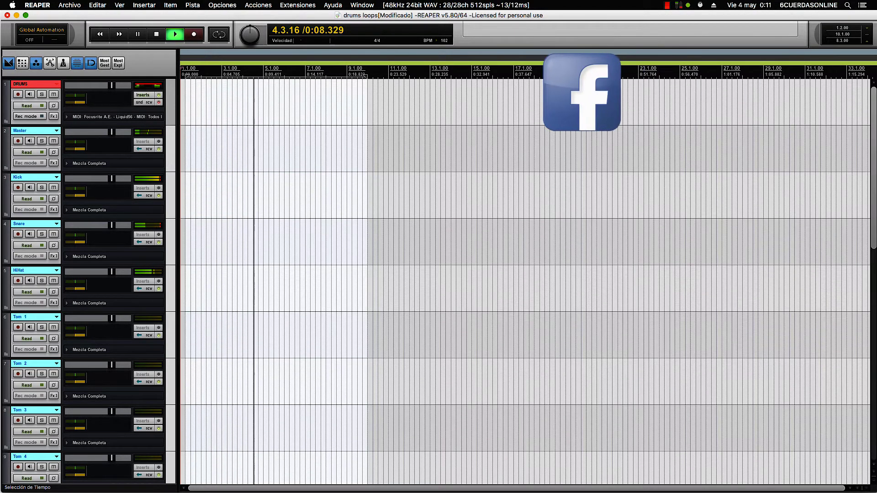
key(super+m)
drag(554, 99, 51, 15)
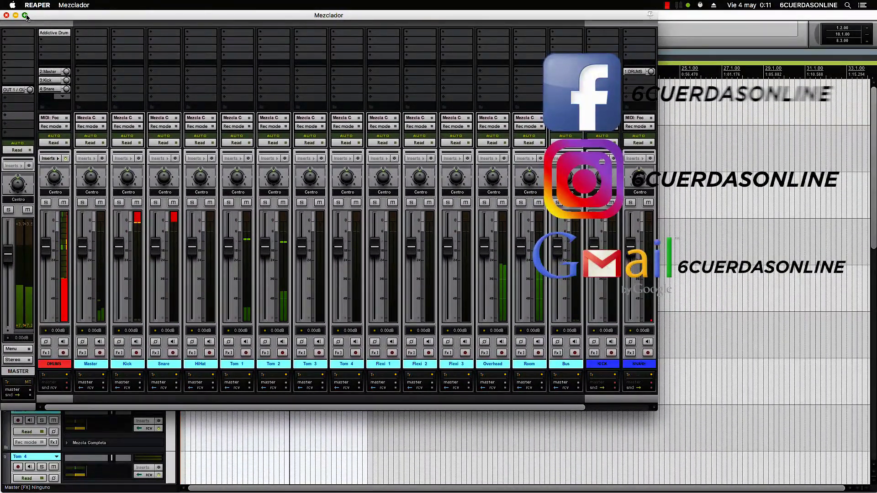
double_click(50, 16)
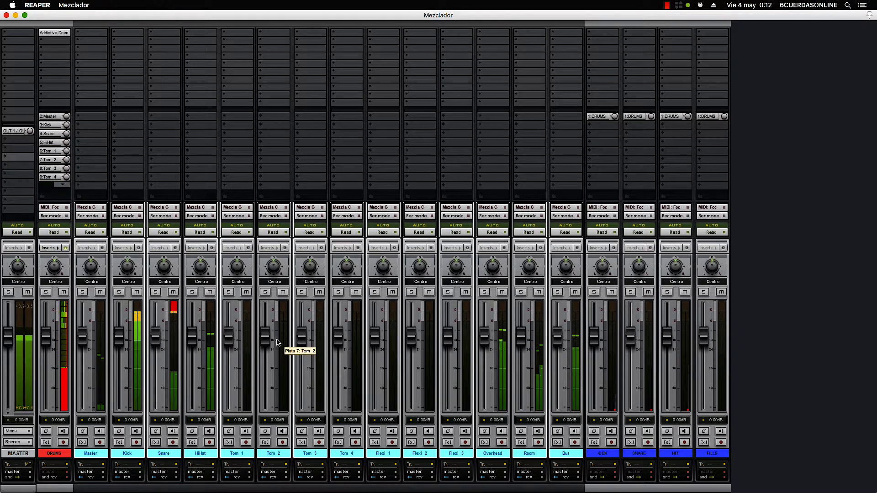
click(53, 32)
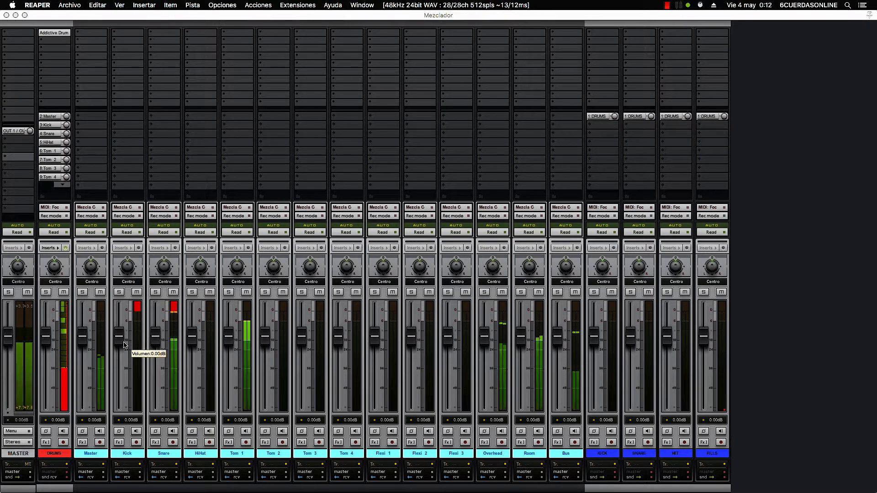
- Lower the selected channel faders, Master through Bus, to -6.61 dB, arm those tracks for recording and close the mixer
drag(119, 339, 118, 352)
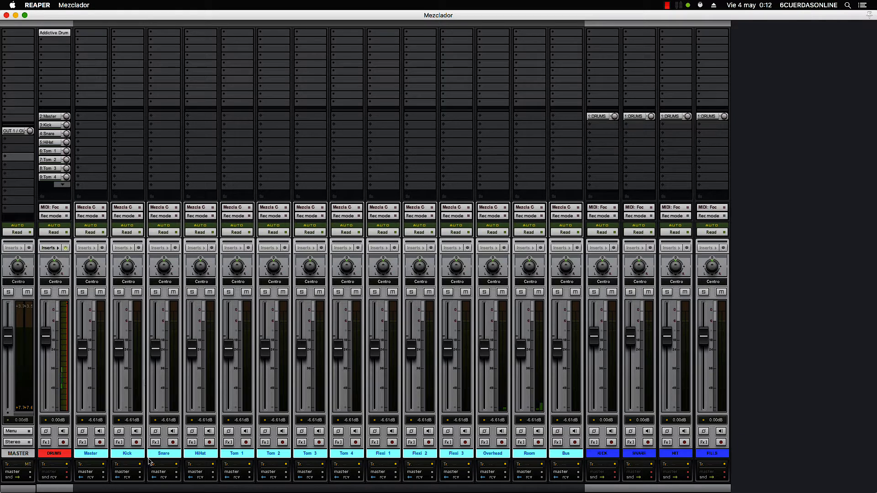
click(136, 442)
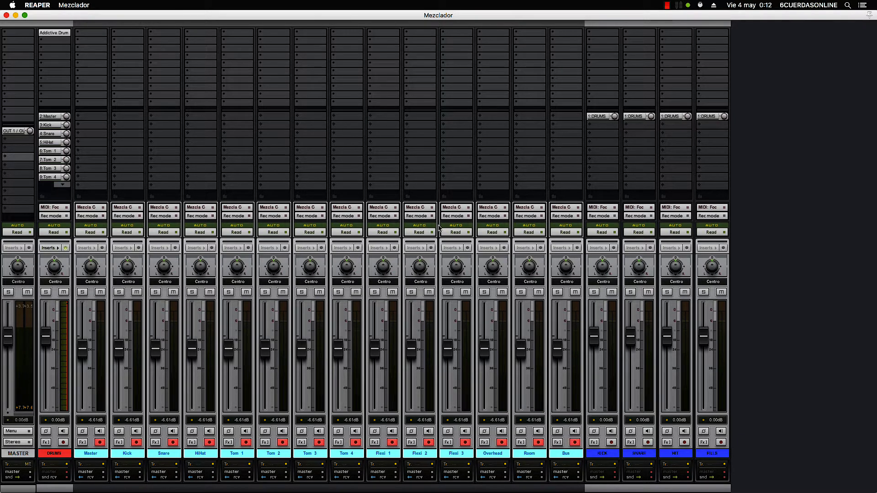
double_click(203, 17)
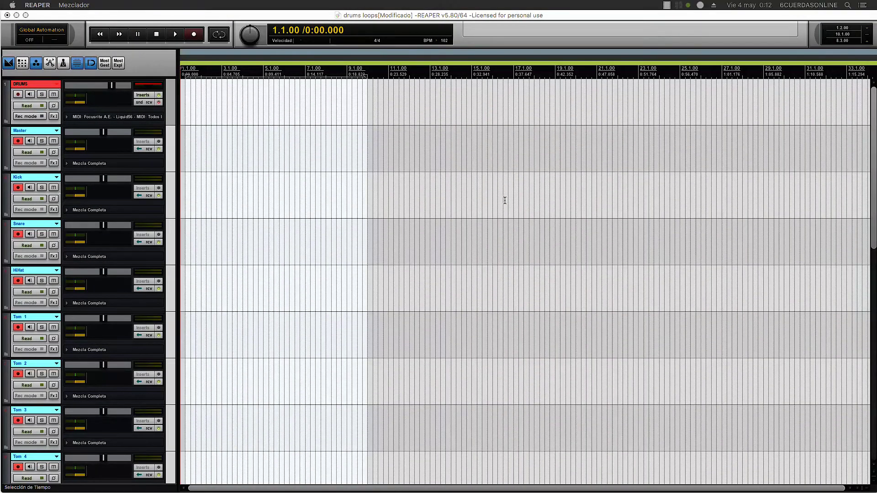
- Record the drum outputs onto the armed tracks from the project start, stopping once the loops have ended, around bar 12
click(99, 36)
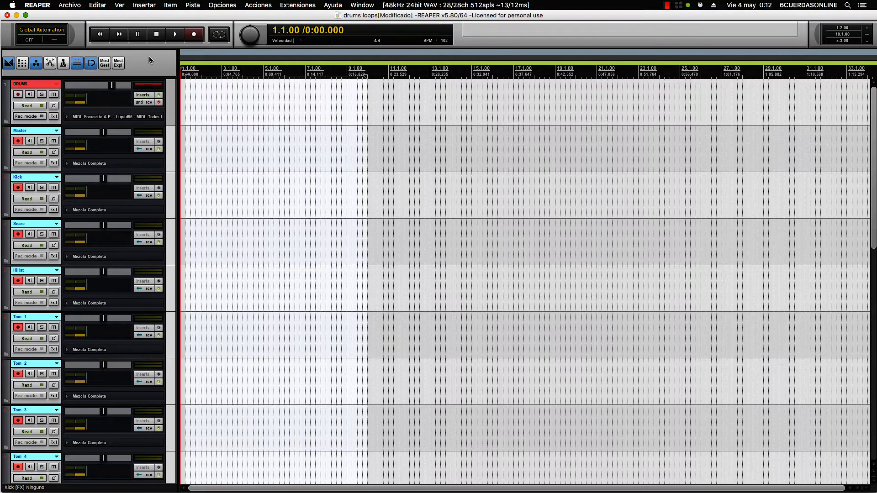
click(174, 34)
click(193, 34)
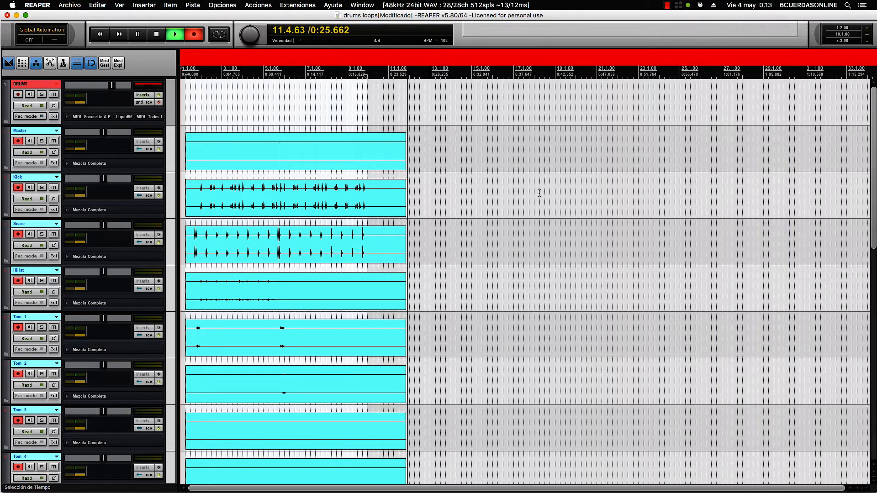
key(space)
- Delete the recorded item on the Master track and disarm recording on all channel tracks from Master through Bus
click(391, 155)
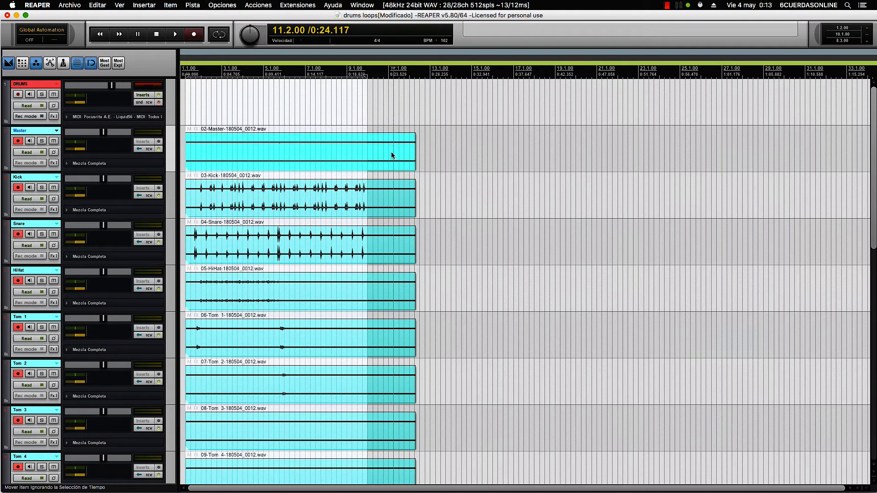
key(Delete)
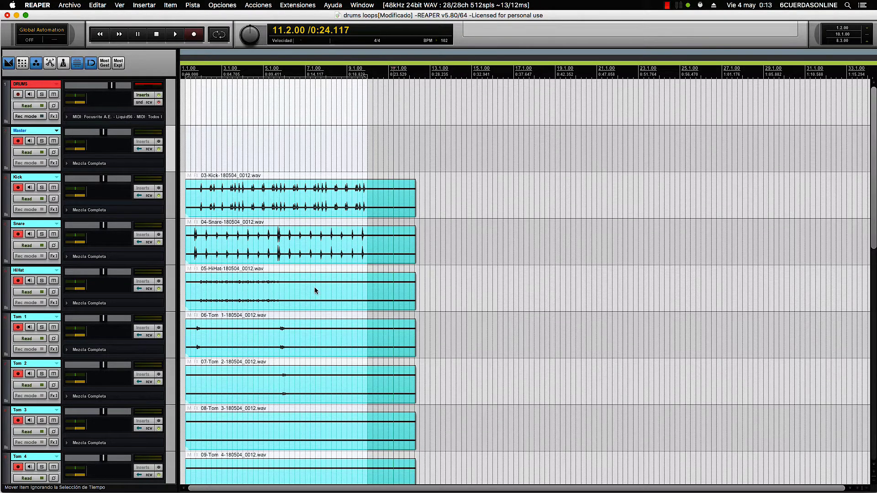
scroll(112, 284, down, 10)
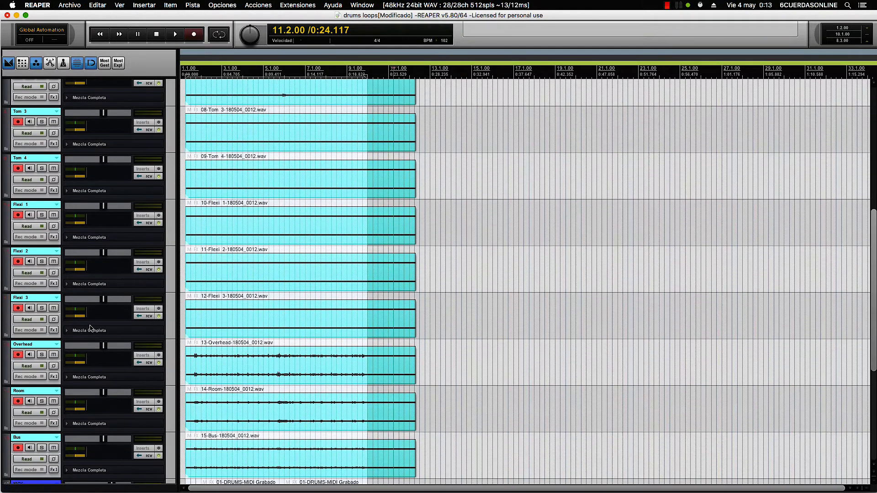
scroll(90, 327, down, 5)
scroll(100, 315, up, 15)
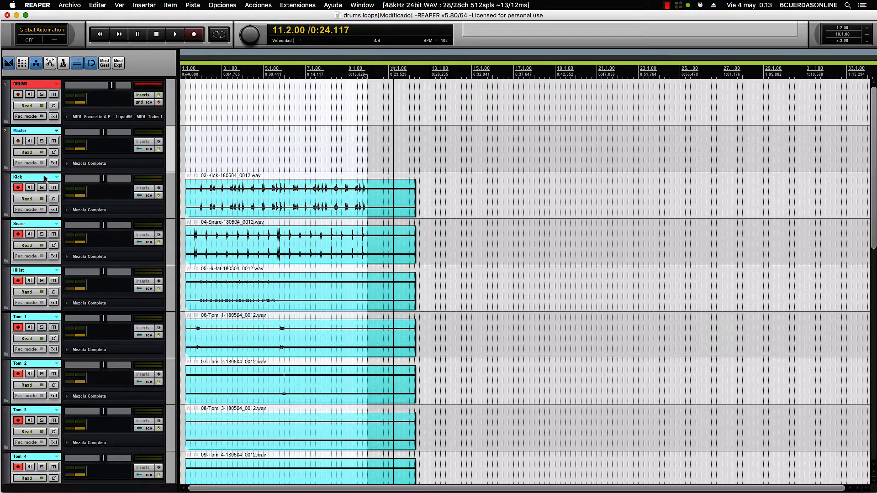
scroll(45, 178, down, 15)
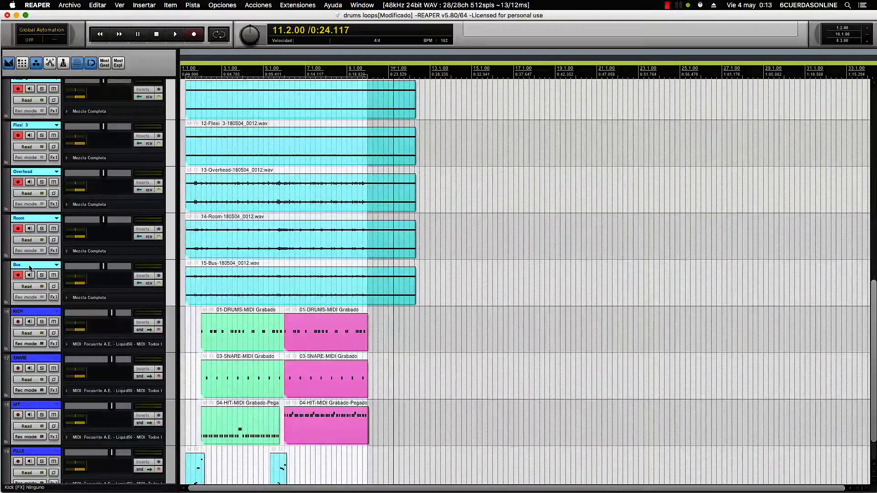
scroll(22, 289, up, 4)
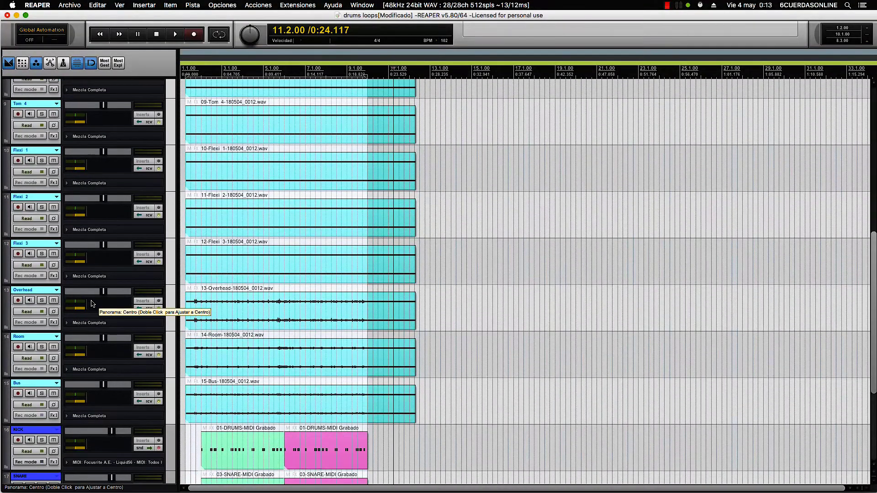
scroll(91, 304, up, 12)
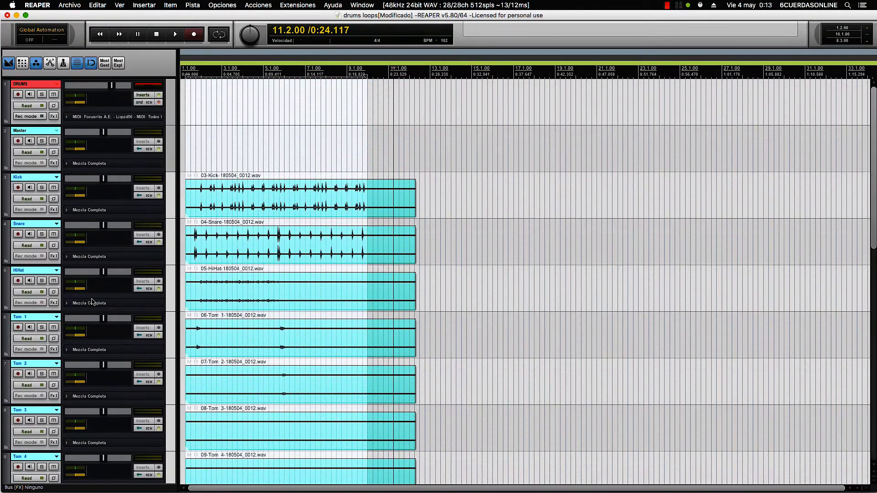
- In the Track Manager, move DRUMS below Bus and hide DRUMS, KICK, SNARE, HIT and FILLS from the track panel and mixer
click(104, 62)
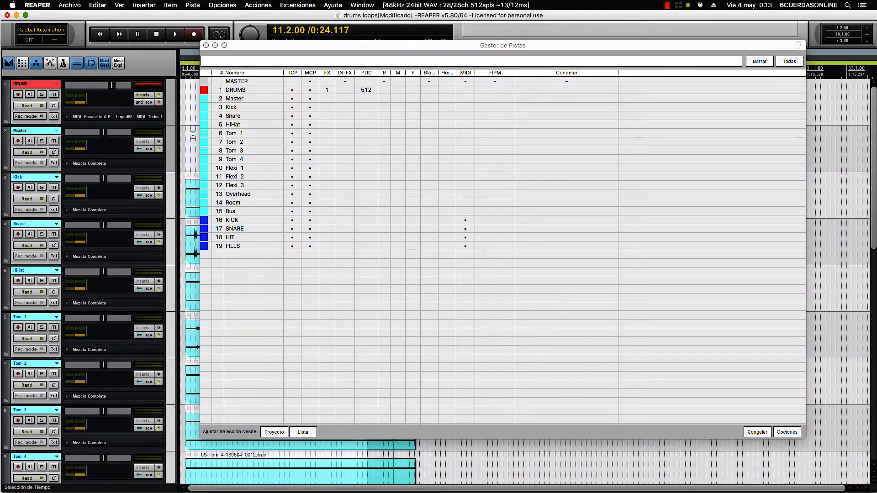
click(238, 90)
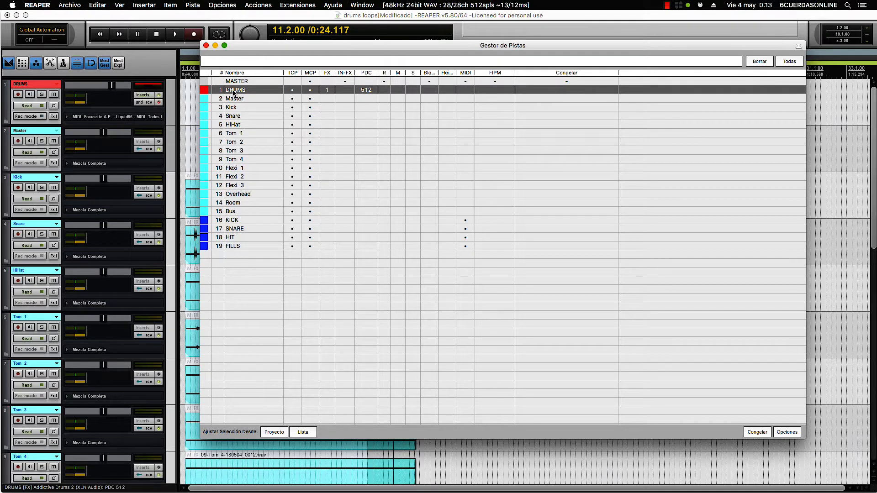
drag(233, 92, 236, 231)
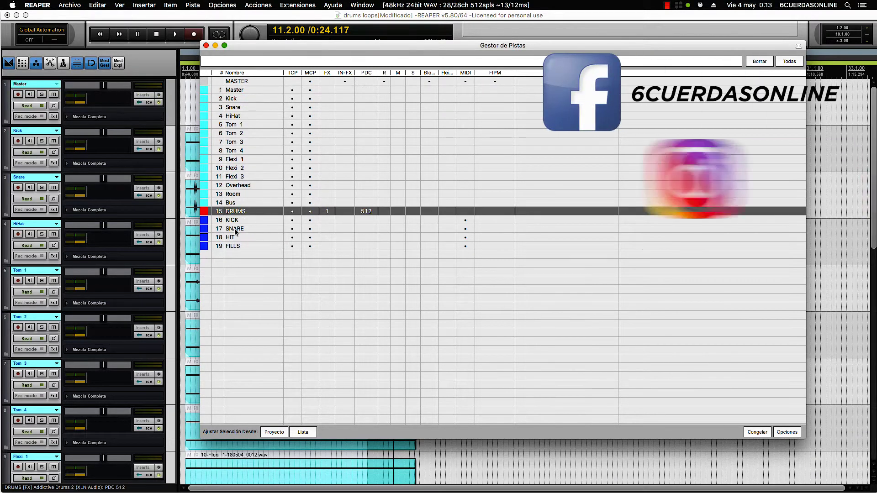
shift+click(249, 246)
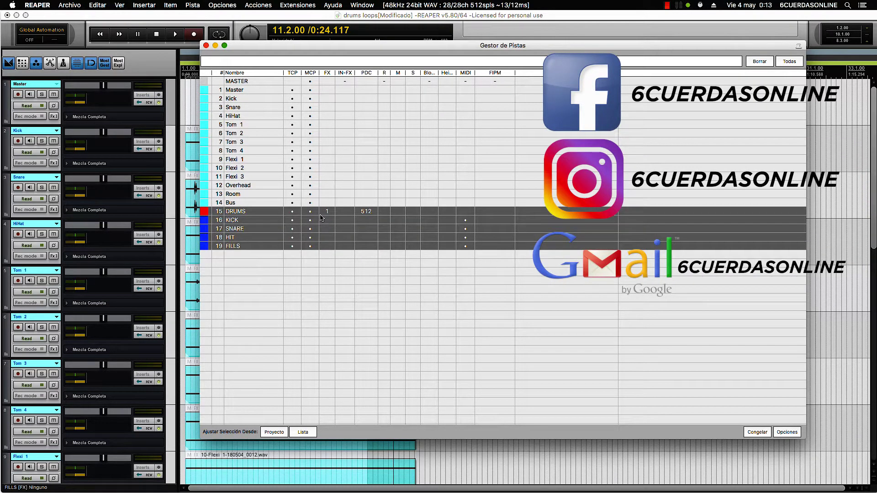
click(305, 218)
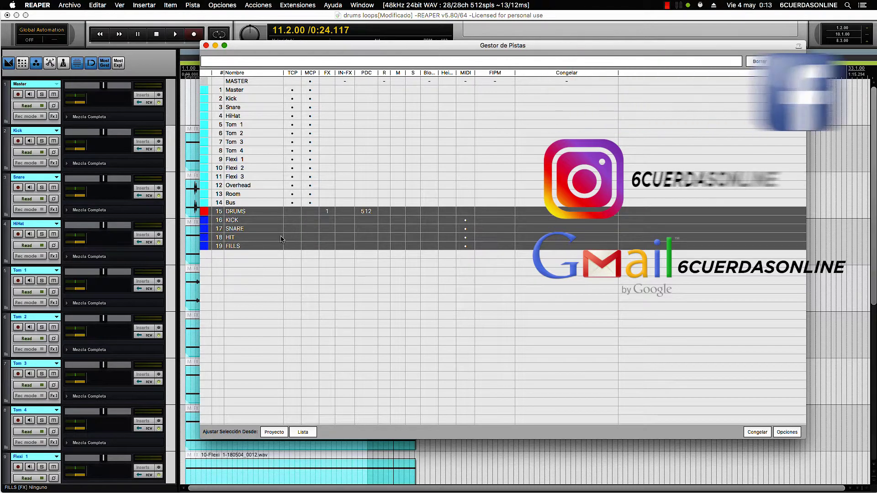
- Show the DRUMS track in the track panel again and remove Addictive Drums 2 from its FX chain
click(239, 212)
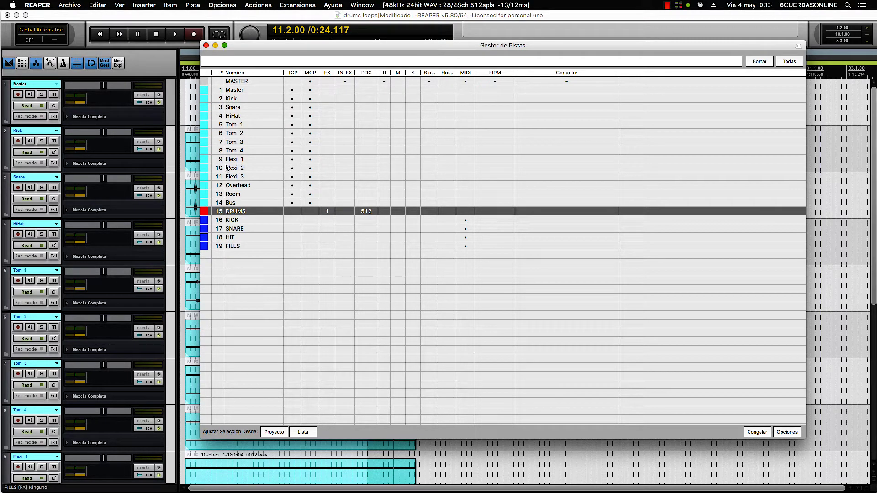
scroll(86, 303, down, 6)
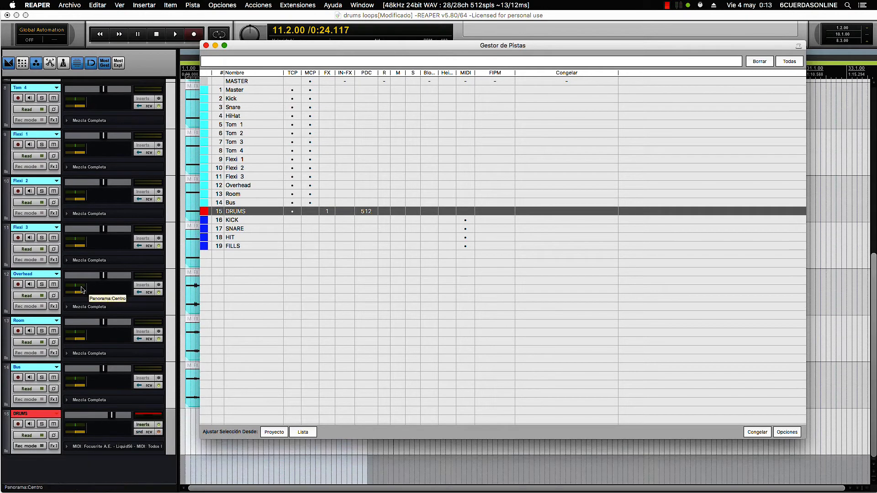
click(143, 426)
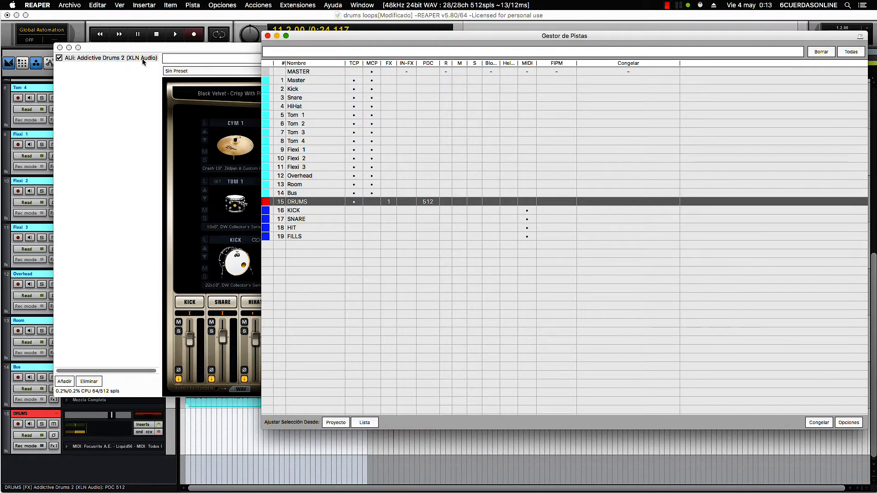
click(143, 62)
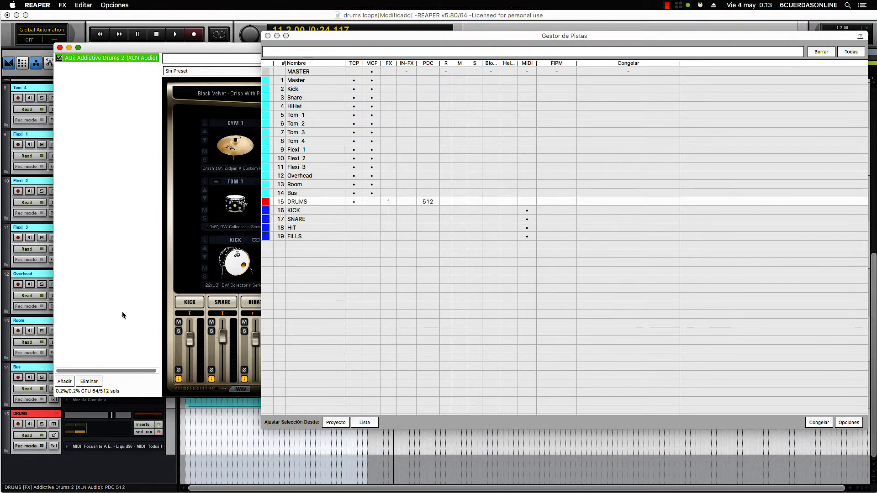
click(89, 382)
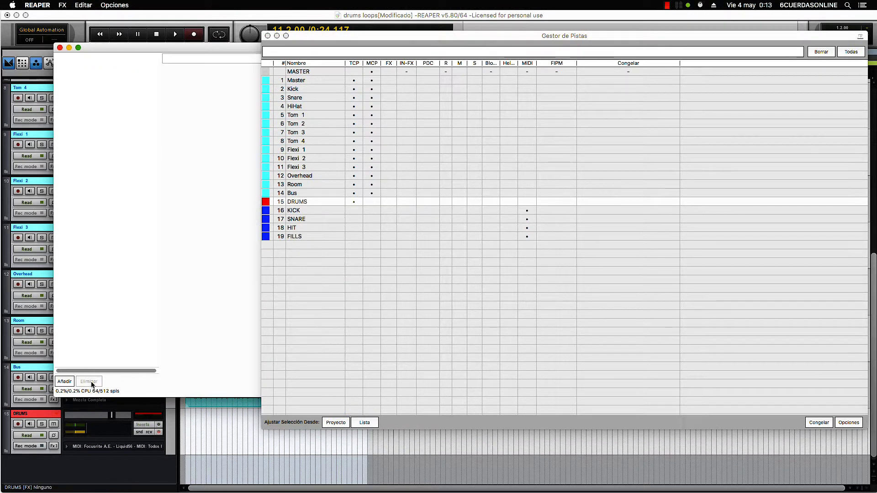
click(59, 48)
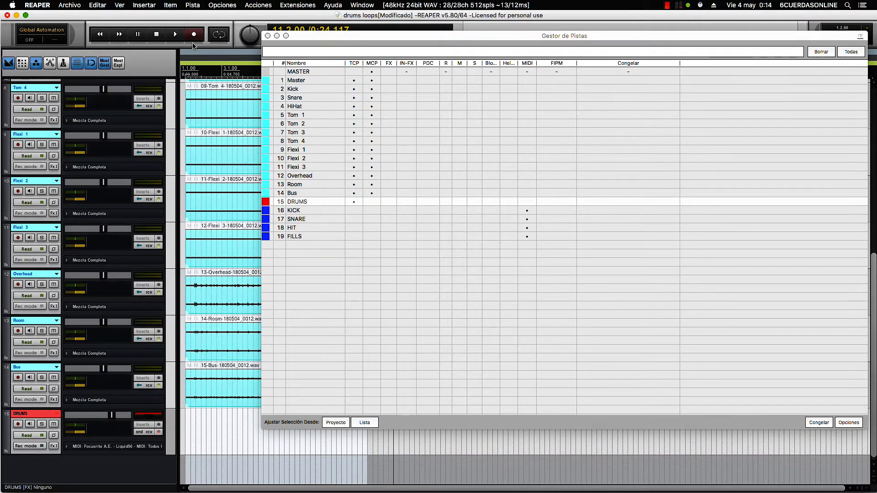
- Hide the DRUMS track from the track panel and close the Track Manager
click(352, 202)
click(267, 36)
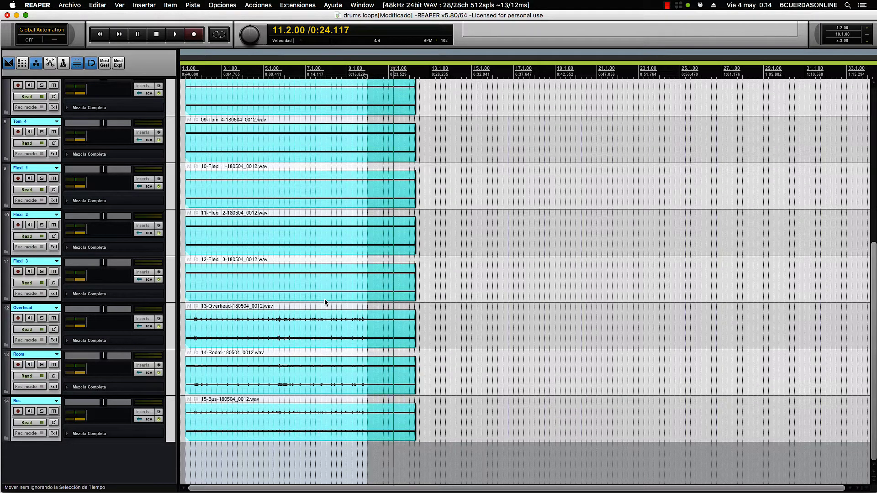
scroll(319, 300, up, 3)
scroll(320, 294, down, 3)
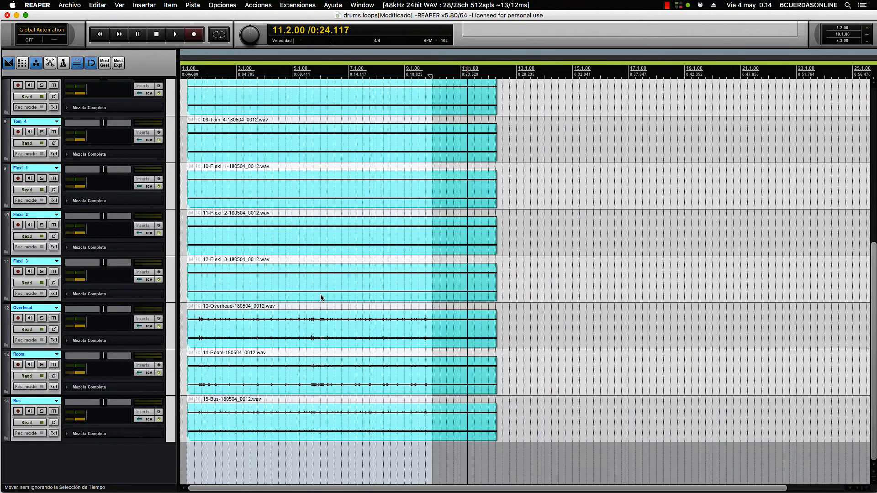
- Look over the recorded channel tracks from Master to Bus and play them back from the start of the project
scroll(115, 252, up, 6)
scroll(284, 236, up, 3)
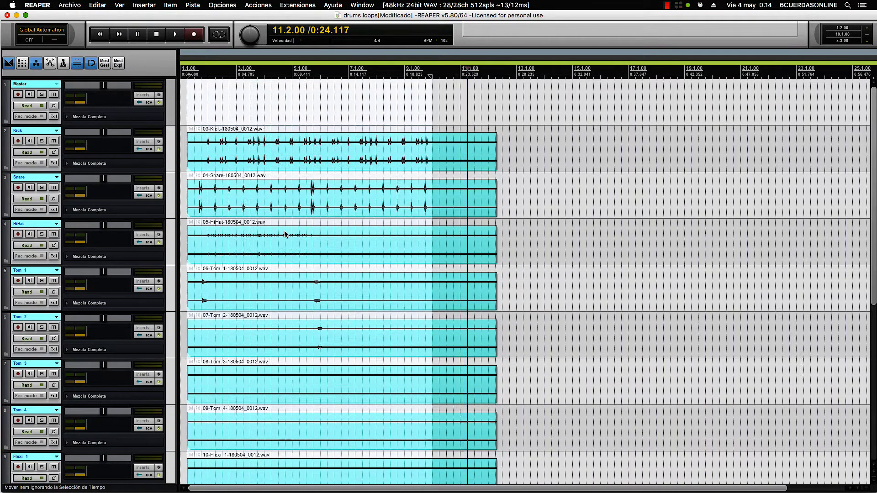
scroll(287, 239, down, 3)
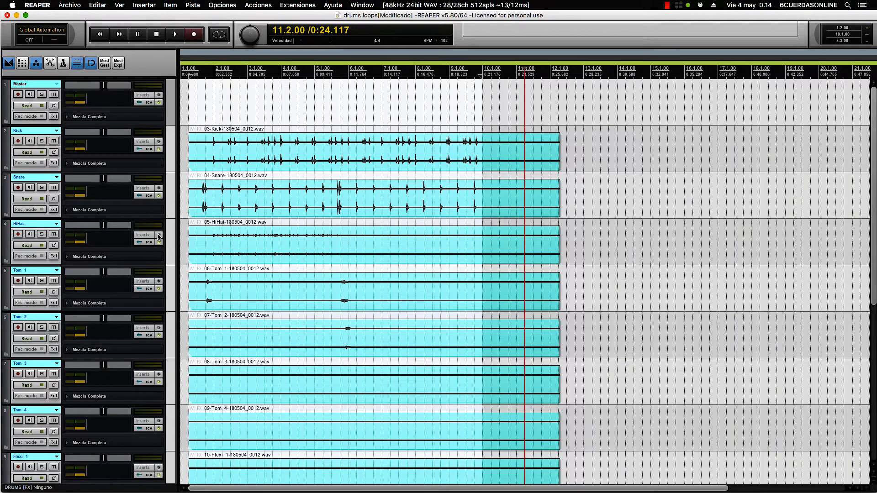
scroll(156, 236, down, 4)
scroll(230, 239, up, 2)
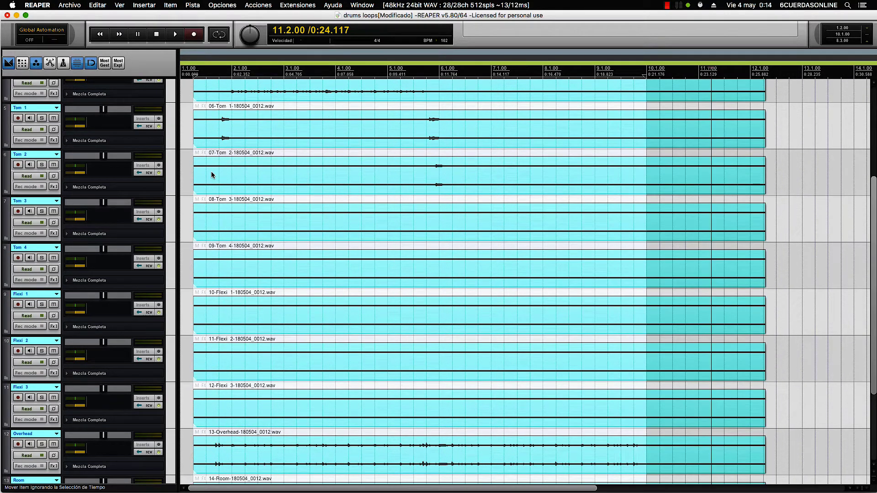
click(175, 34)
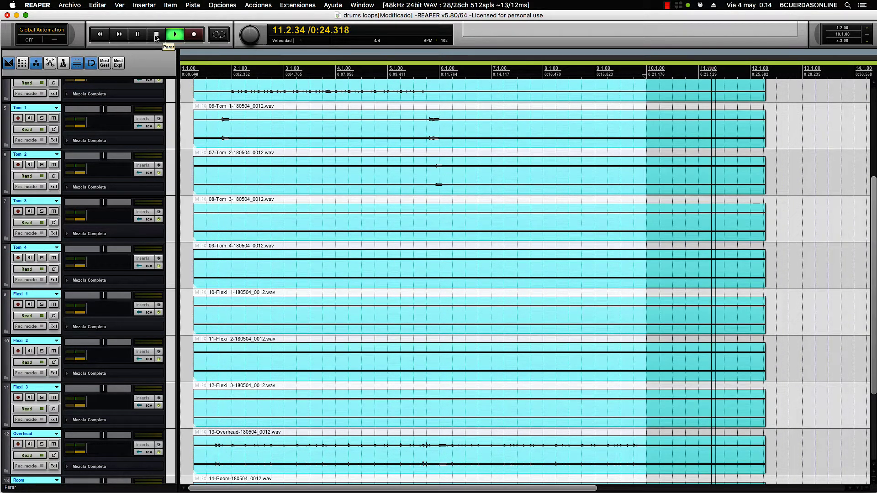
key(space)
click(183, 71)
key(space)
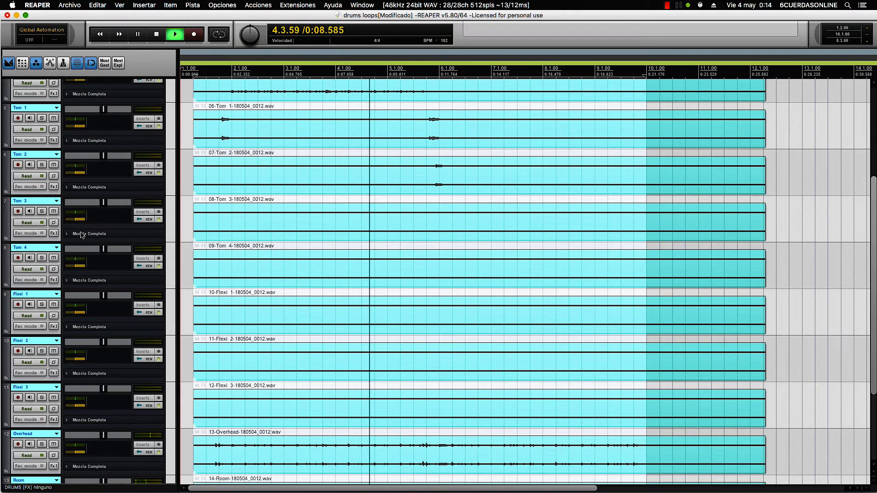
- Audition the recorded Kick, Snare and HiHat tracks in turn during playback, soloing each one exclusively
scroll(69, 207, up, 3)
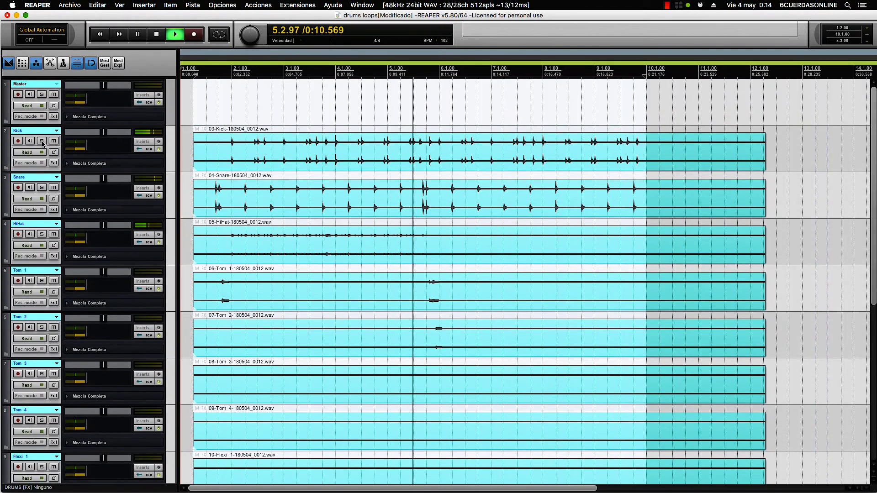
scroll(55, 174, up, 1)
click(42, 141)
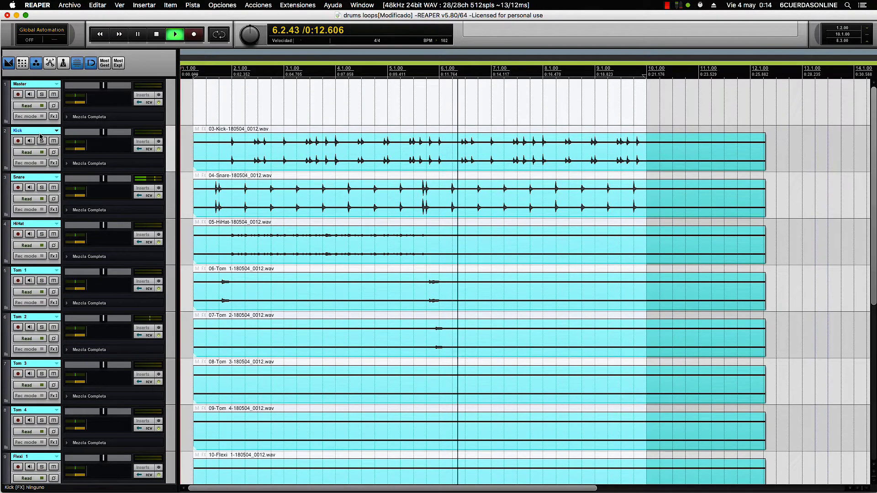
alt+click(42, 141)
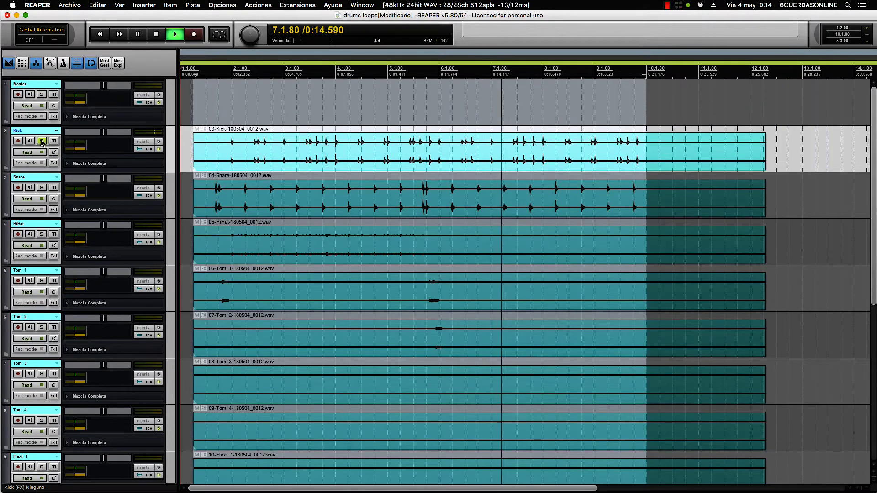
alt+click(42, 187)
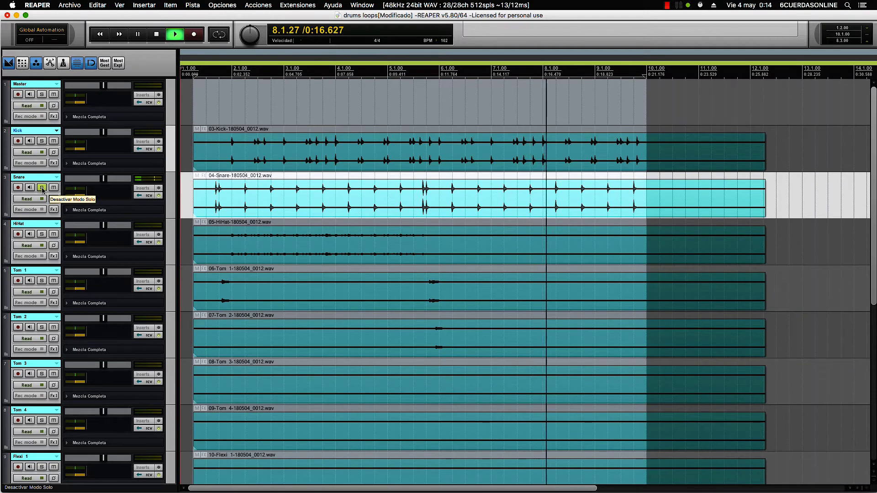
click(42, 187)
alt+click(42, 234)
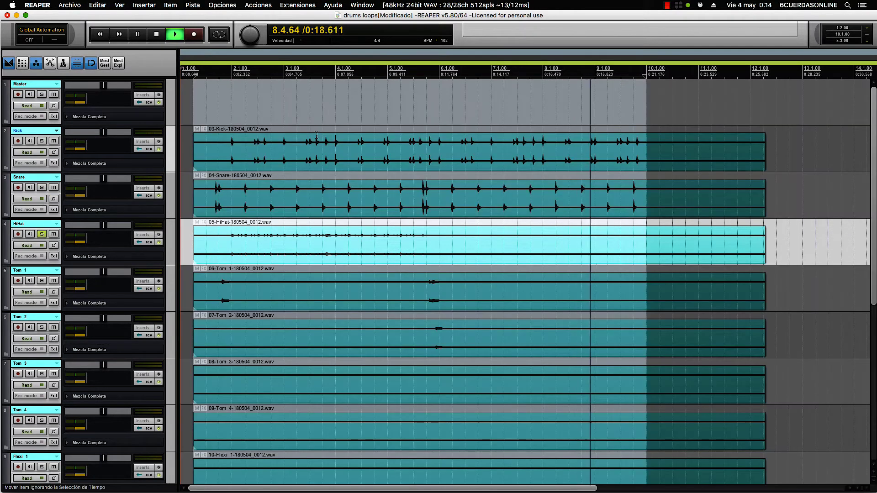
- Replay the soloed HiHat from earlier positions, and switch the solo to Tom 1, playing it from 1.3.00
click(271, 87)
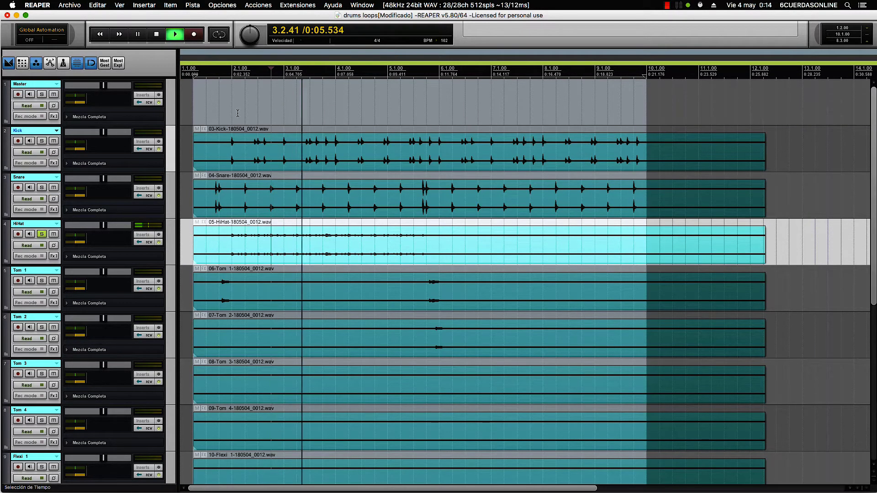
click(230, 87)
click(42, 233)
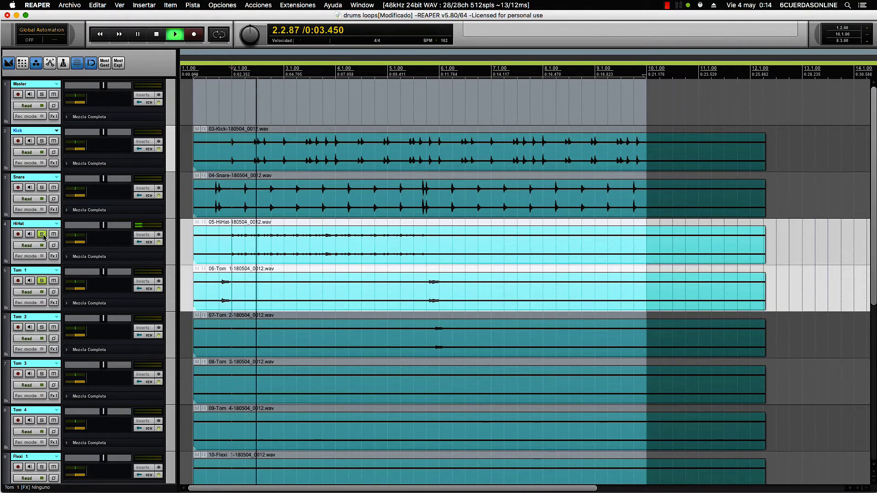
click(41, 280)
click(206, 87)
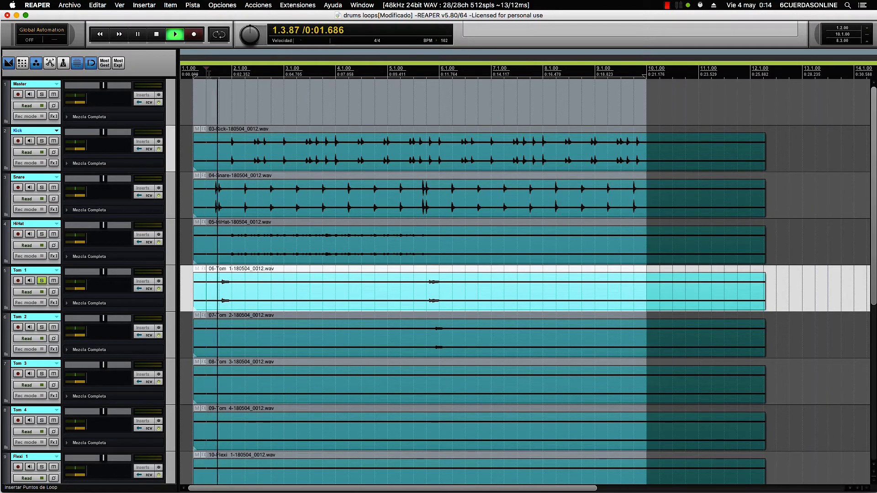
- Stop playback, clear the solo on Tom 1 and shrink all tracks to minimum height so every channel fits in view
scroll(97, 307, down, 2)
key(space)
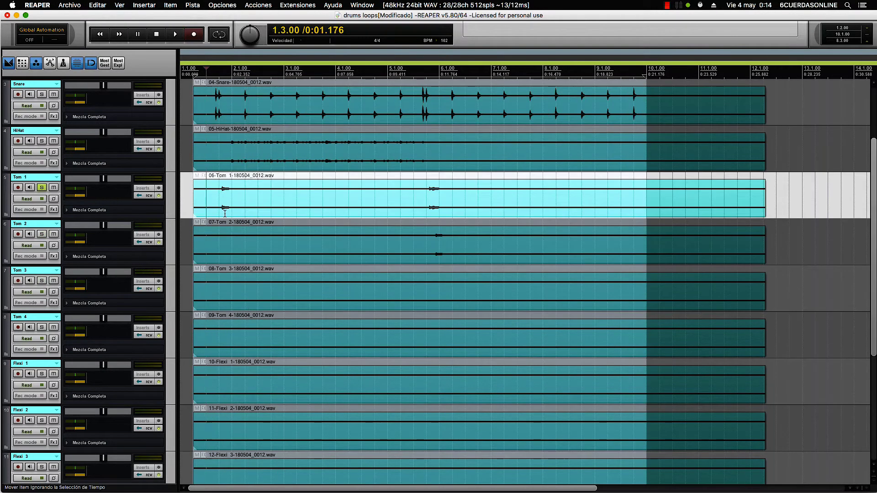
key(super+a)
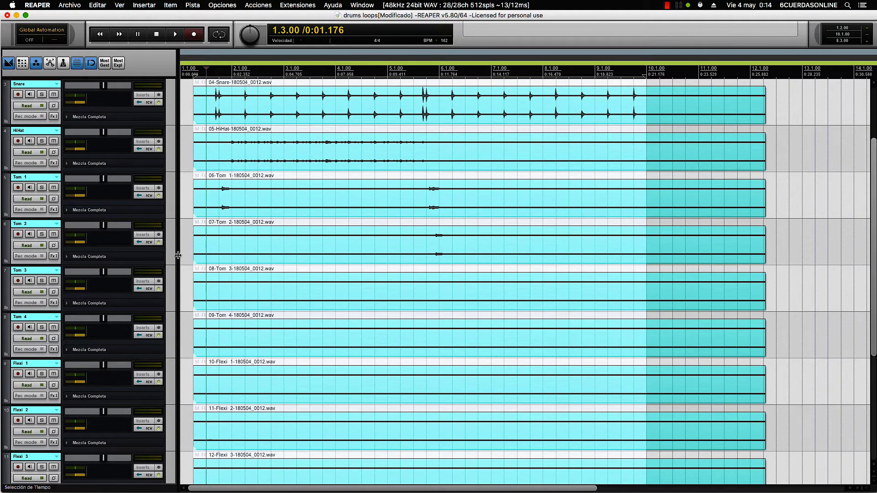
key(Page_Down)
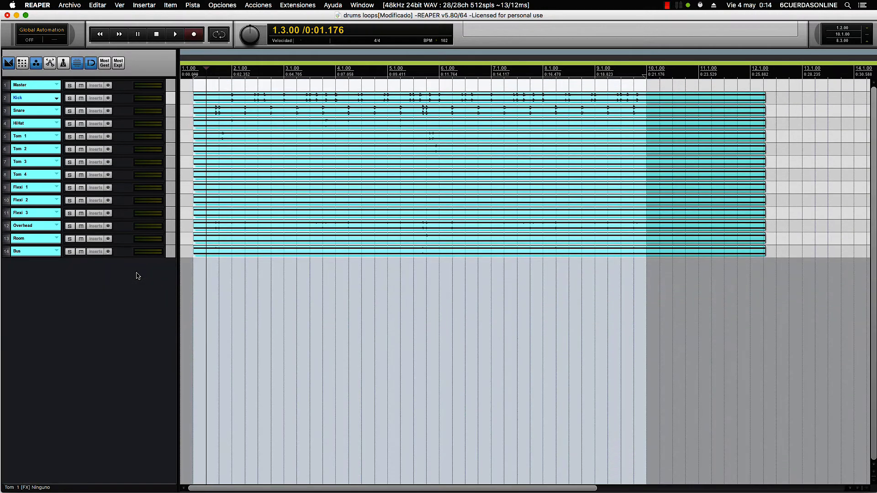